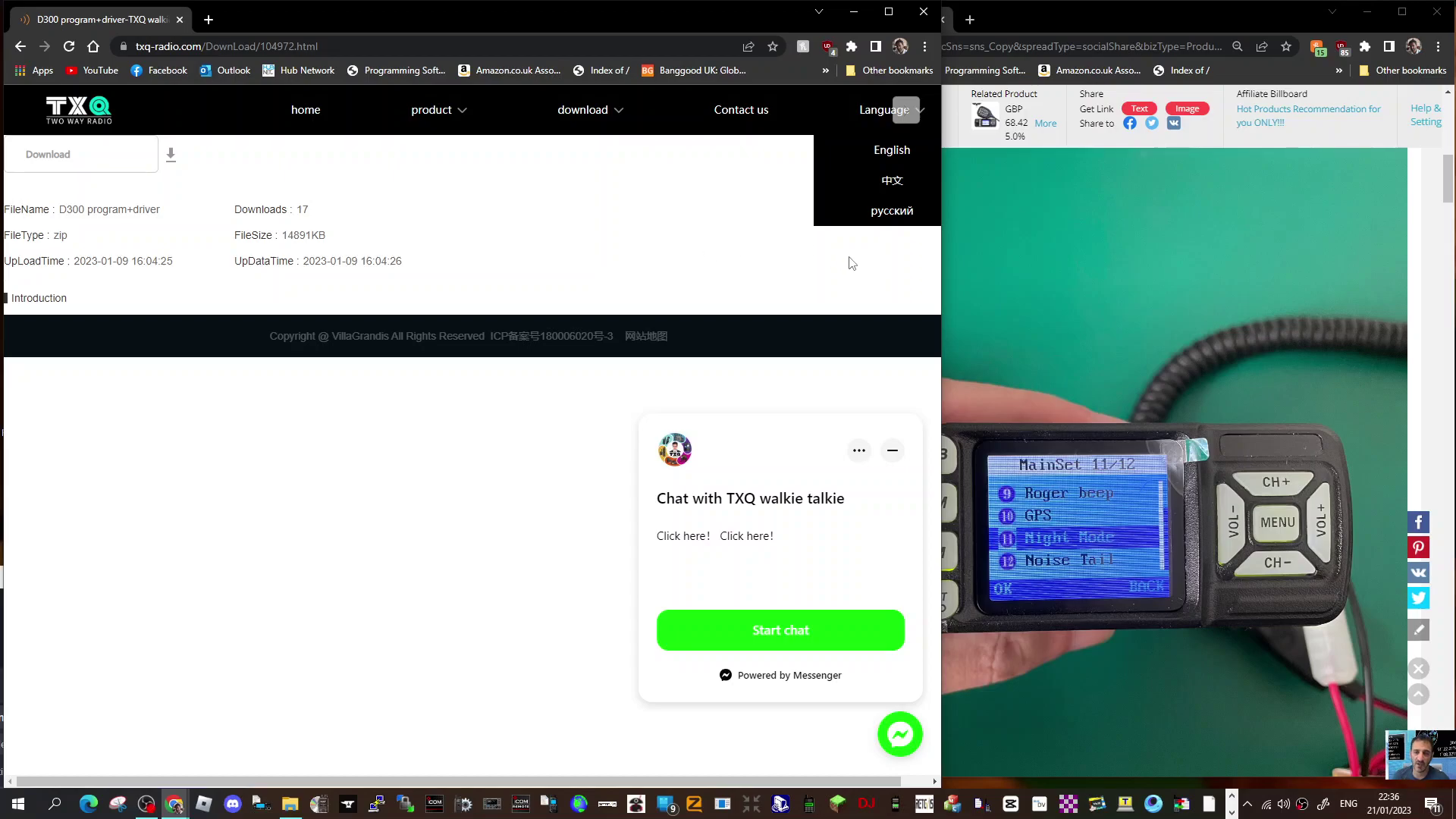
- Download the D300 program+driver zip from the TXQ Radio download list and open it
left_click(973, 292)
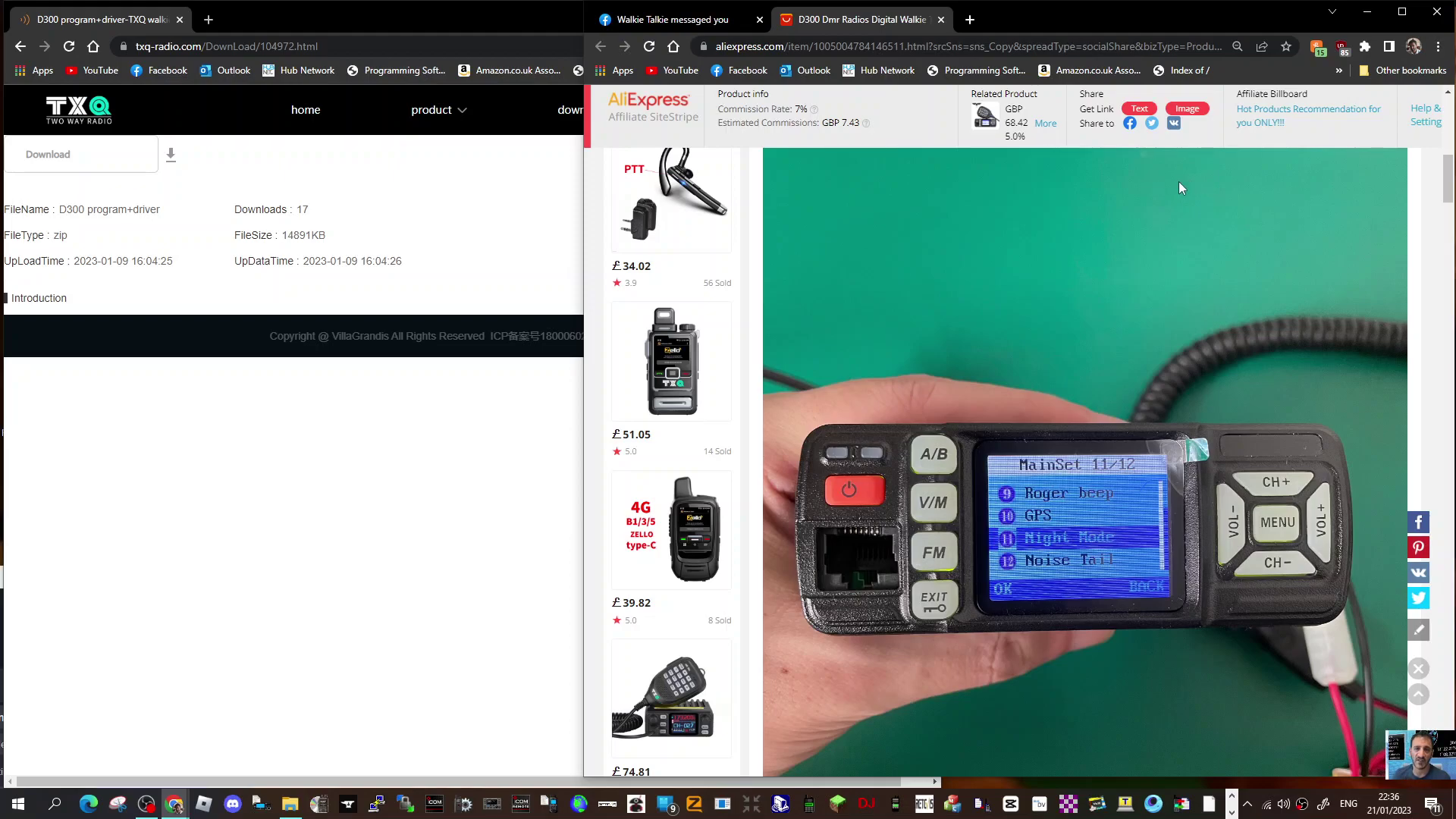
left_click(458, 384)
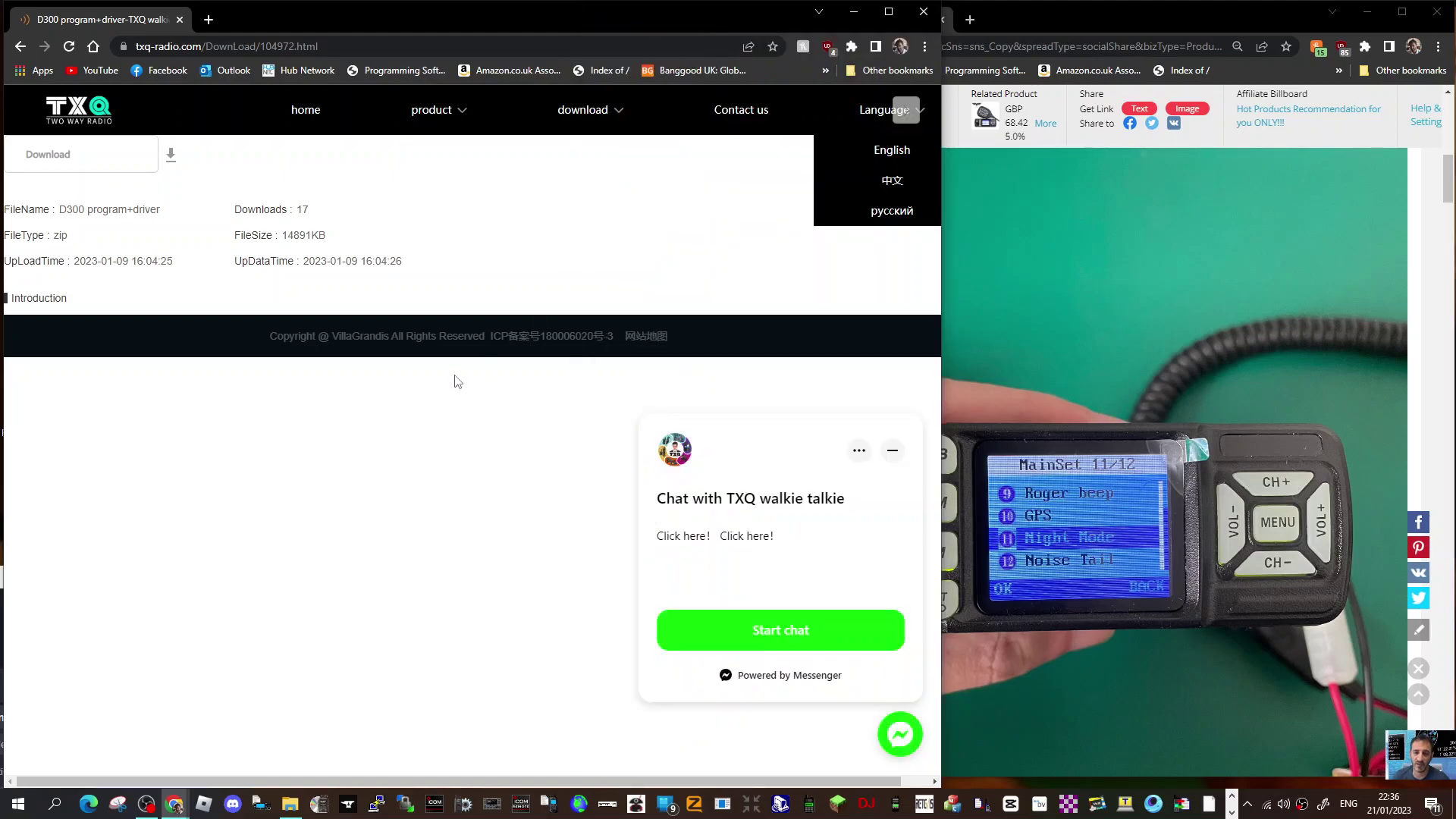
key("alt+Left")
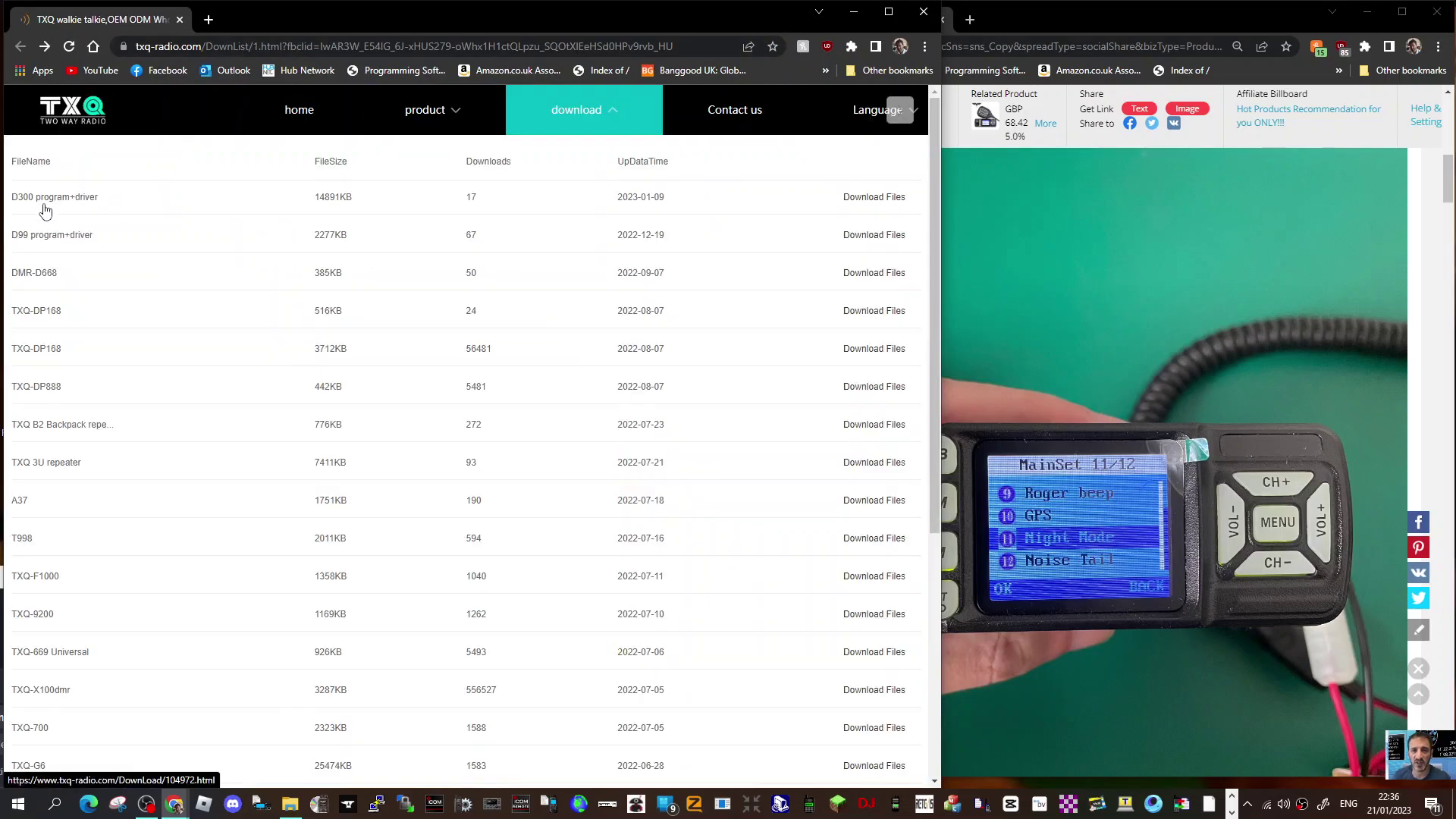
left_click(62, 200)
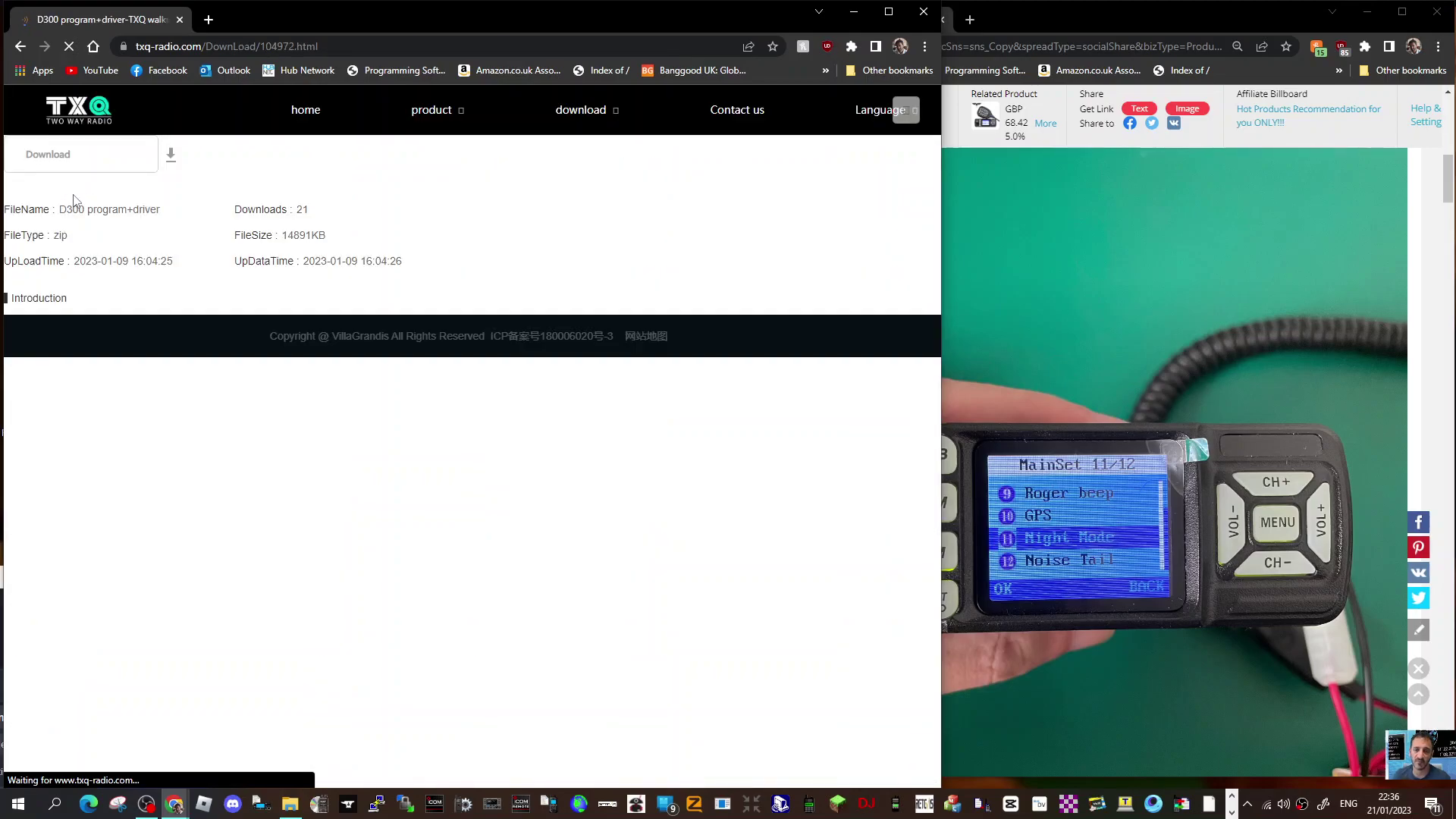
left_click(67, 156)
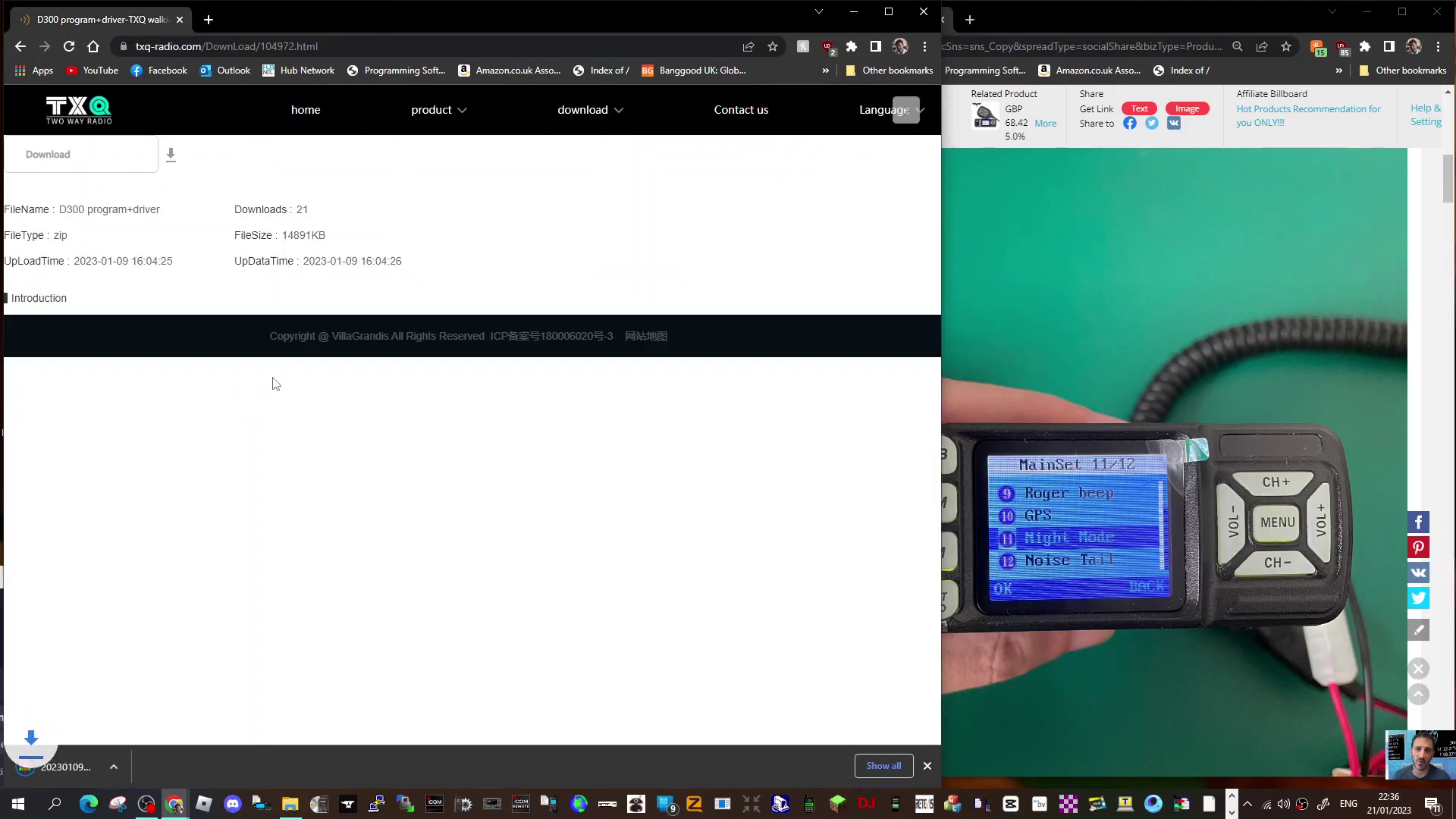
left_click(111, 756)
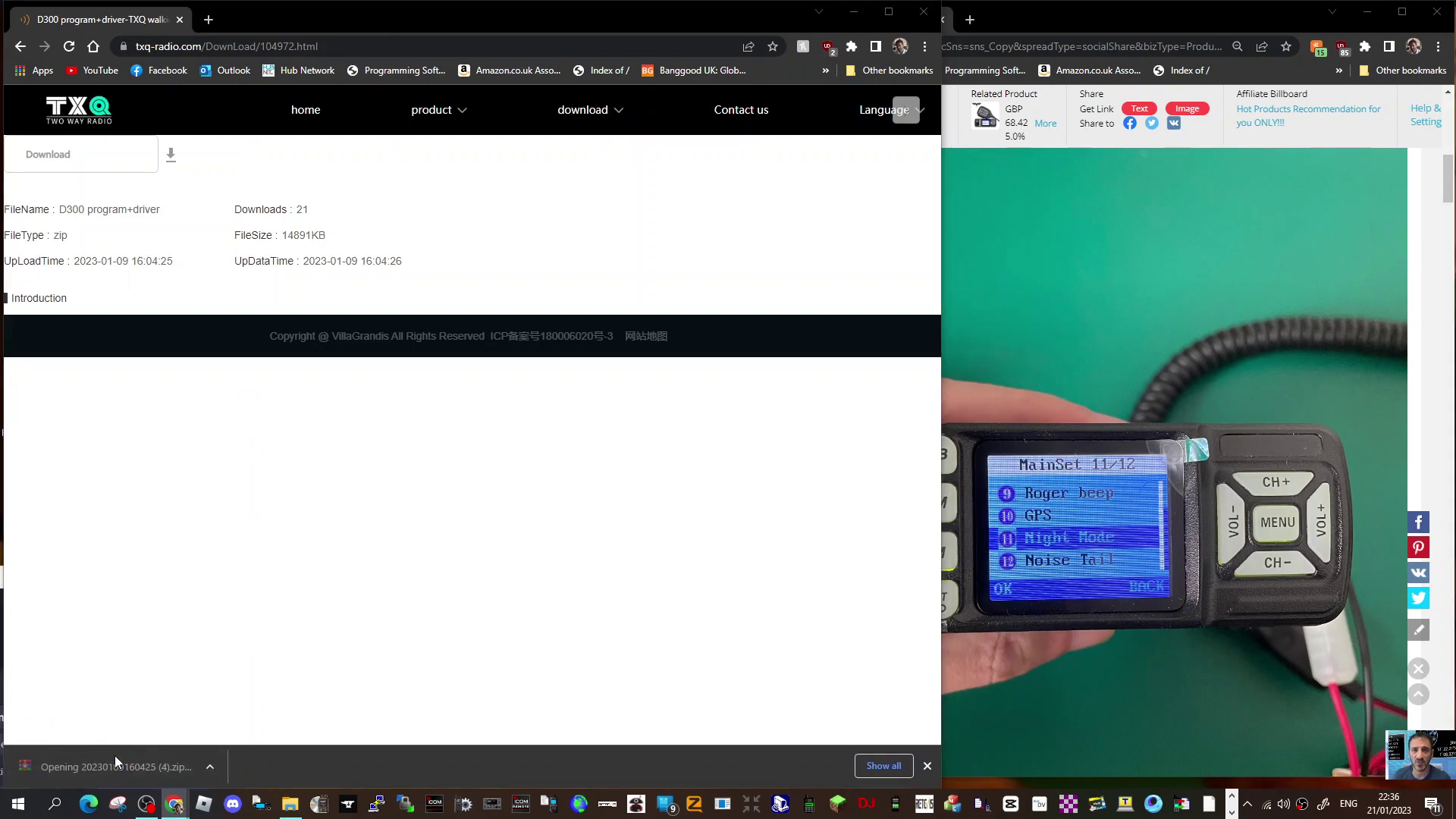
- Browse the PL2303 and CH341 driver folders inside D300 USB Drive.rar
mouse_move(353, 255)
left_mouse_down()
mouse_move(410, 257)
mouse_move(360, 256)
left_mouse_up()
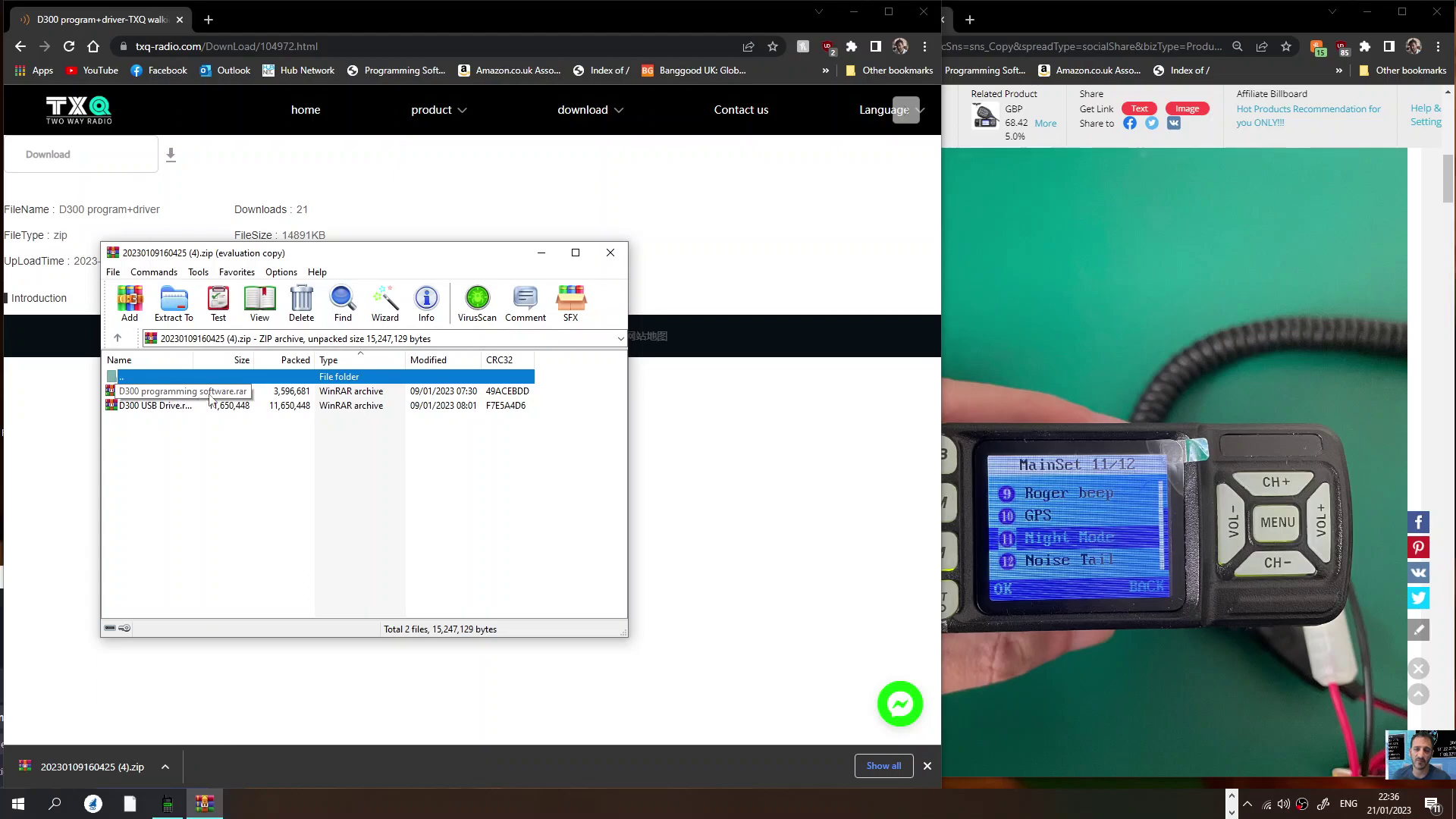
double_click(150, 406)
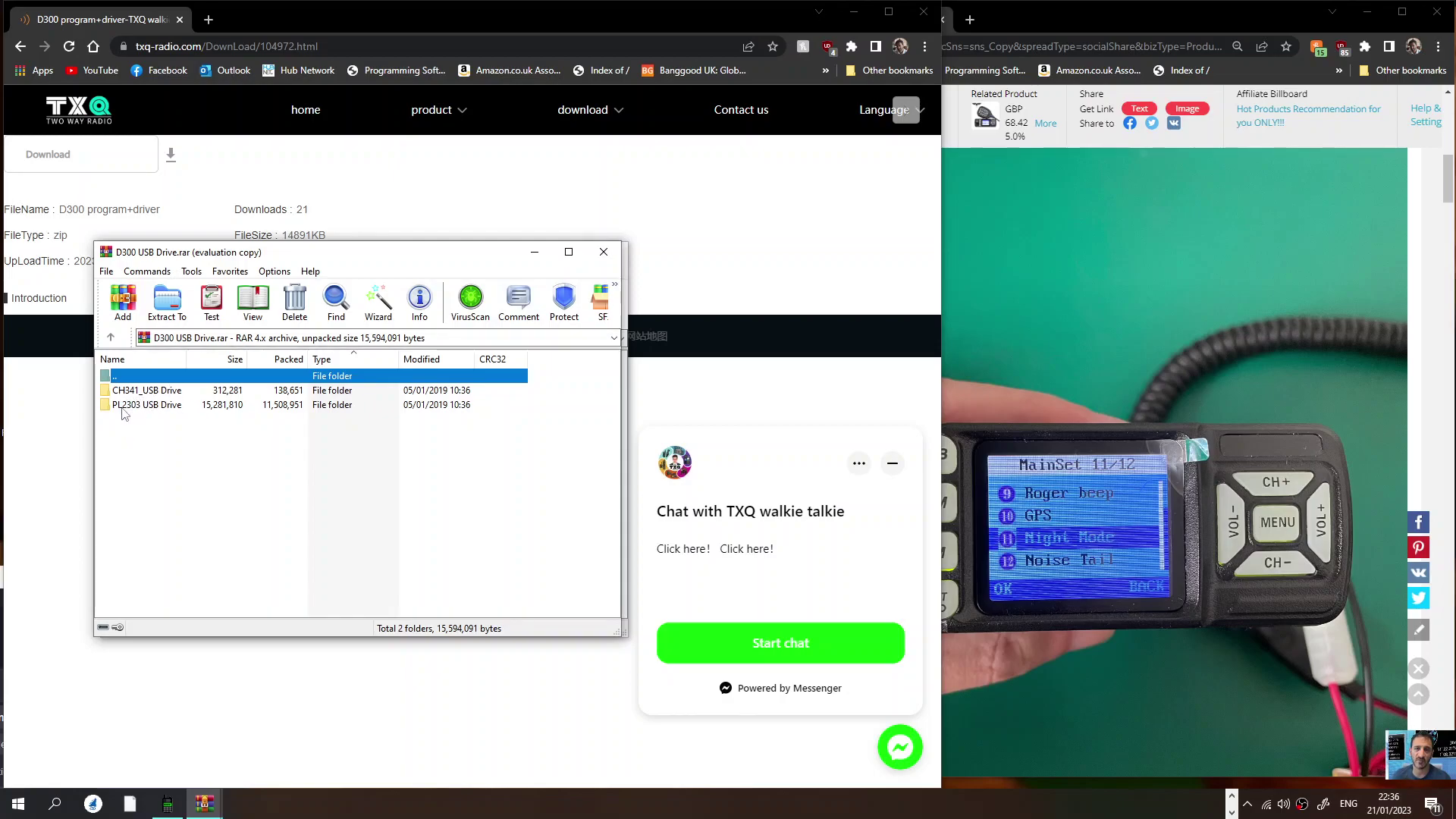
double_click(163, 405)
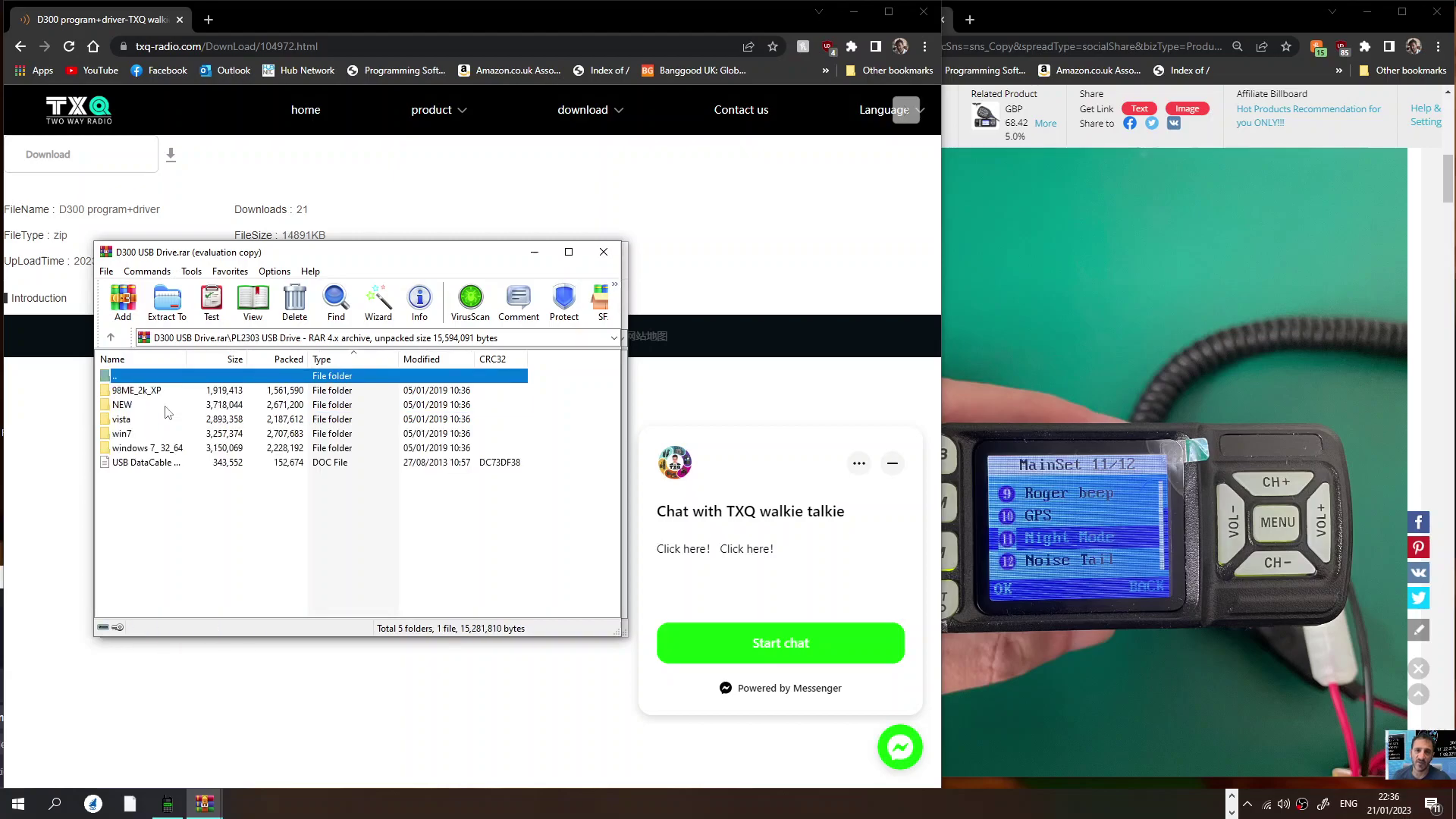
double_click(137, 375)
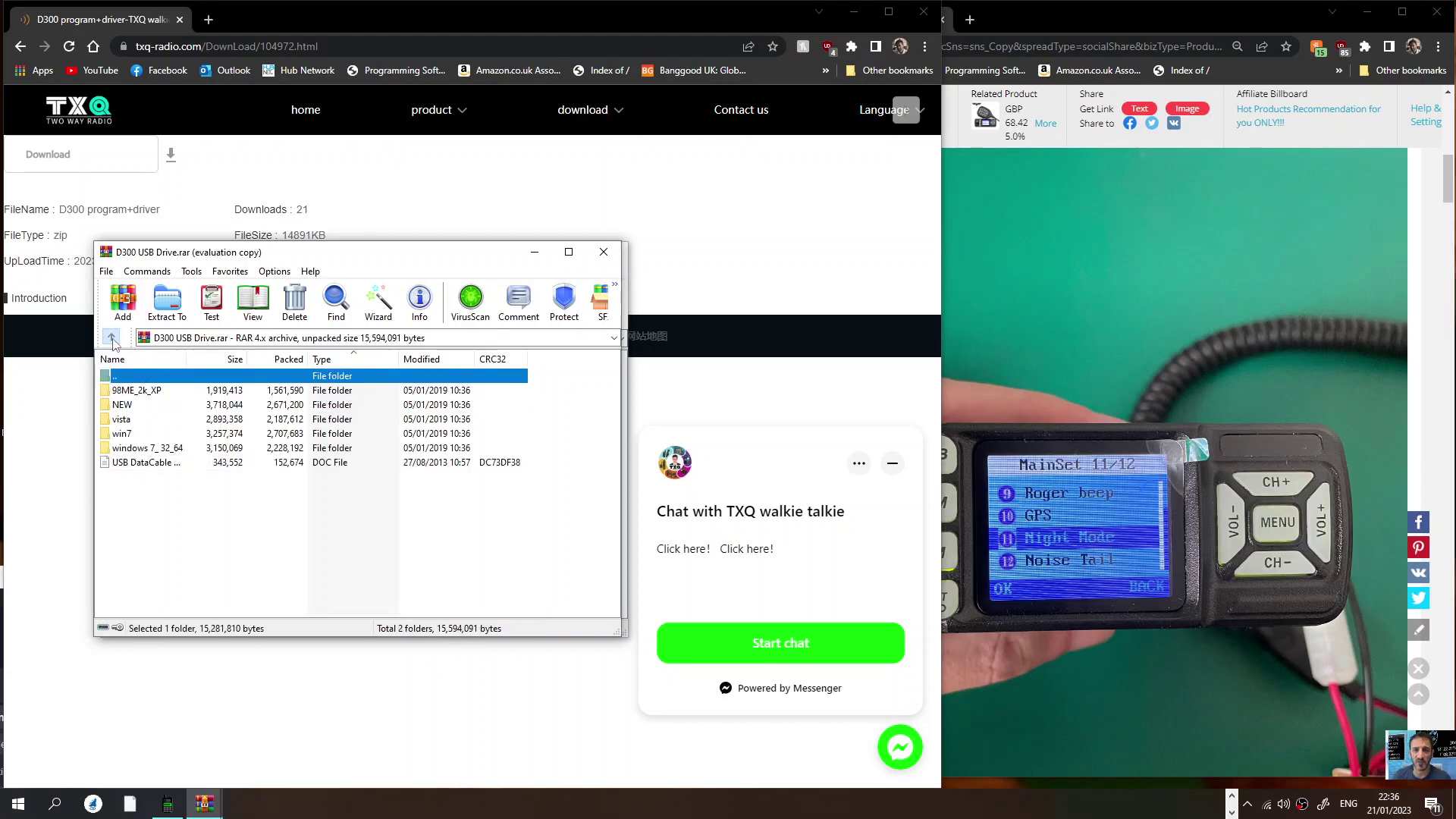
double_click(134, 390)
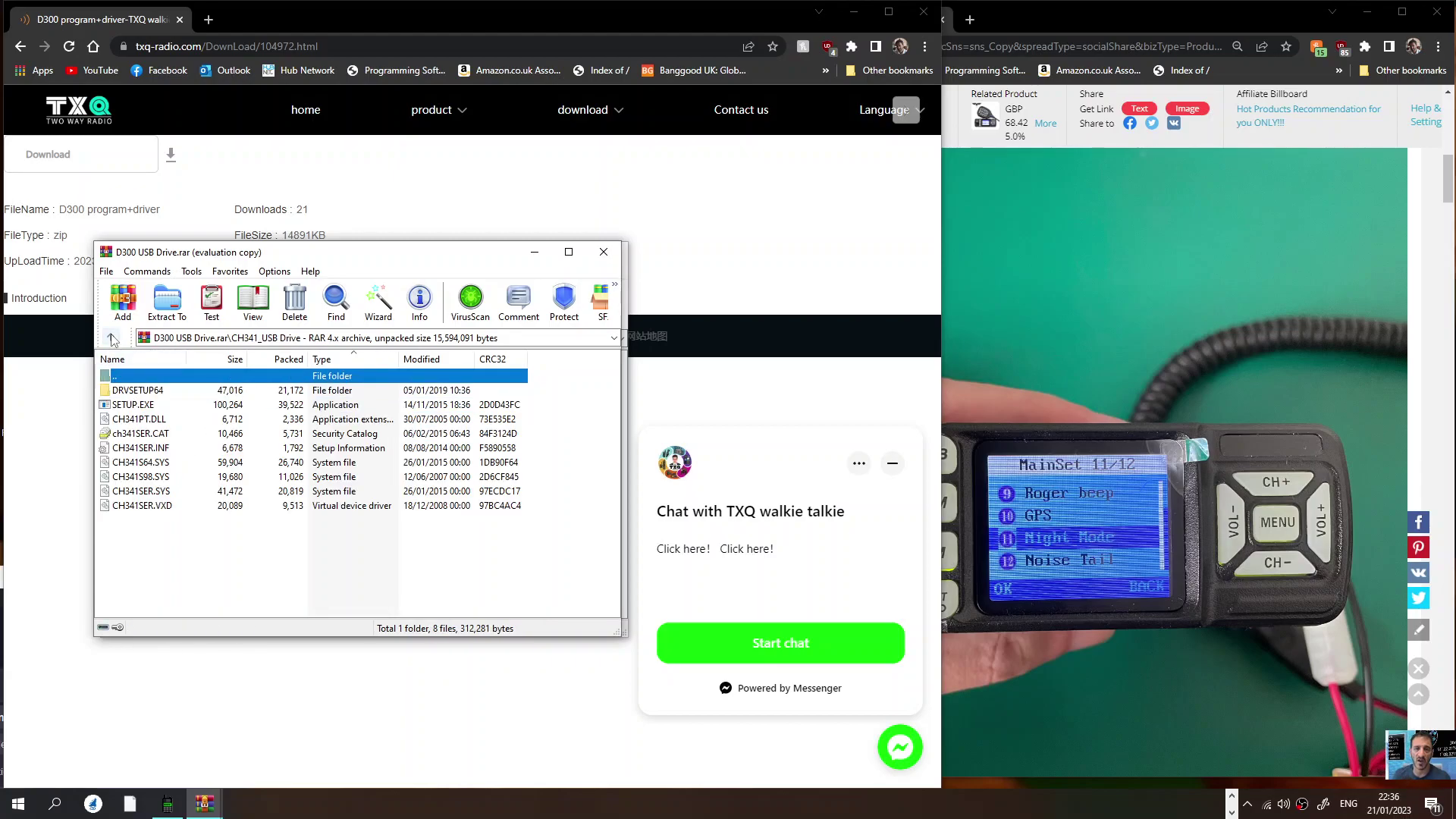
double_click(114, 375)
- Close the USB driver archive and open D300 programming software.rar
double_click(113, 375)
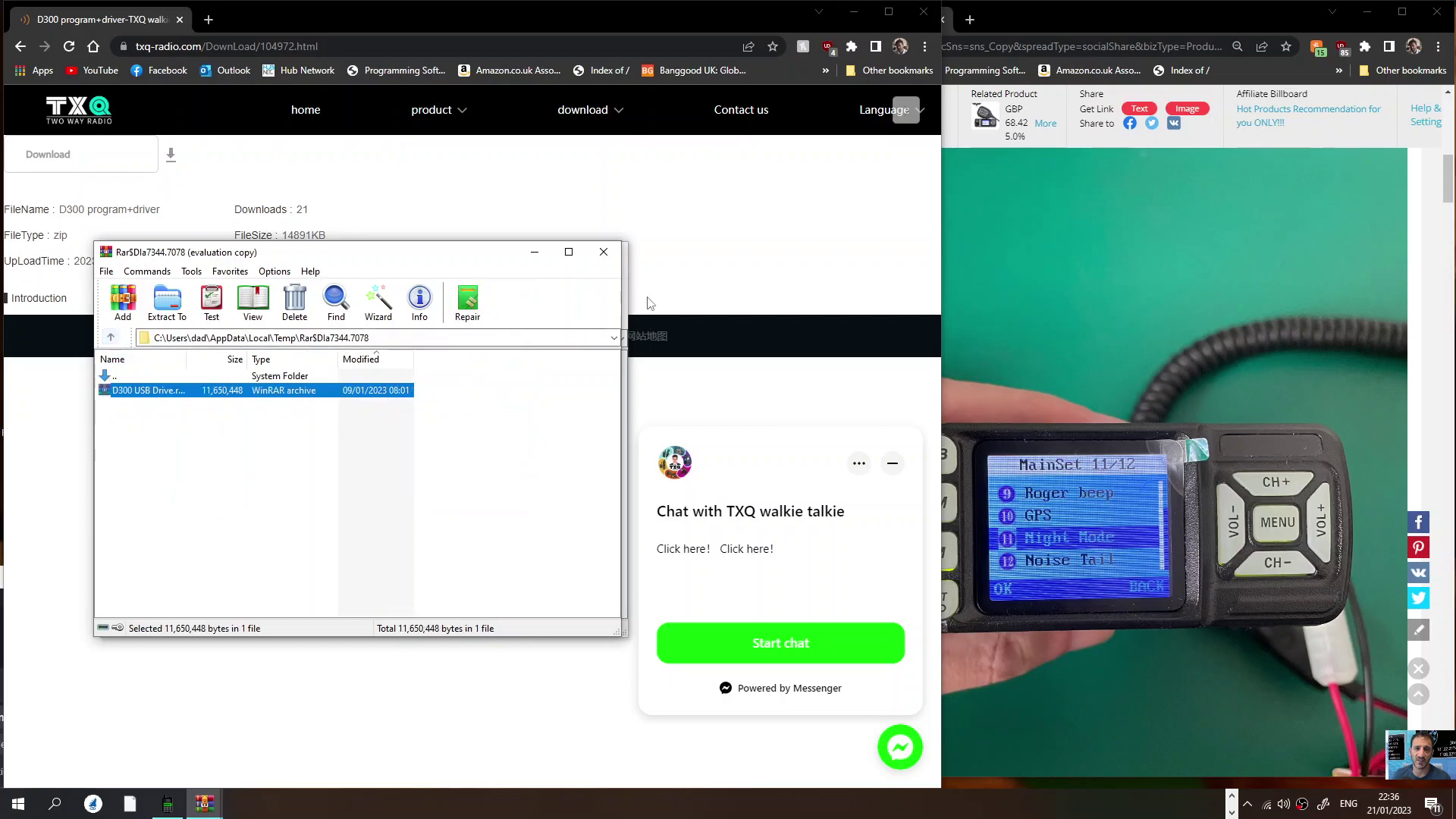
left_click(535, 252)
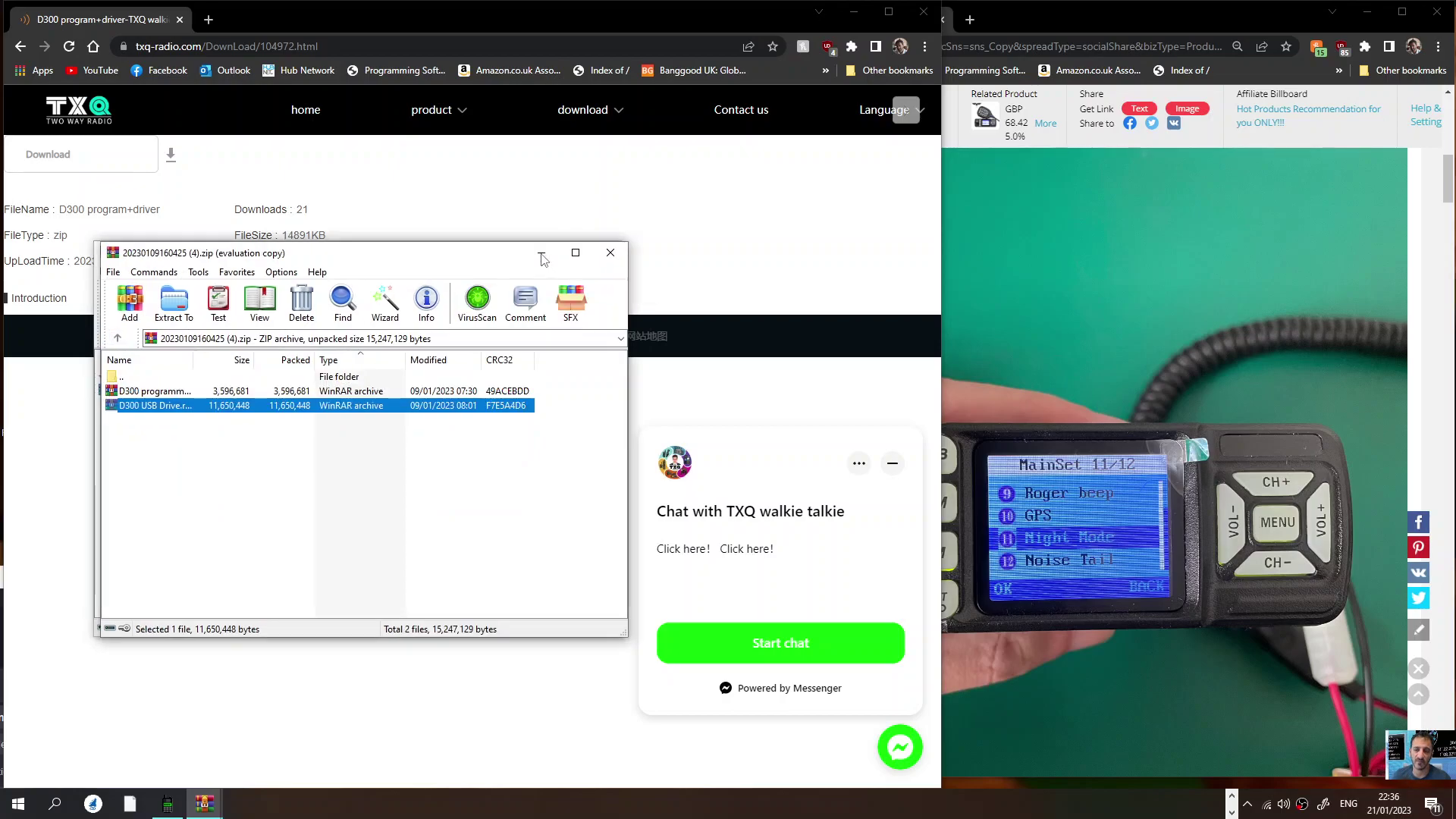
double_click(176, 391)
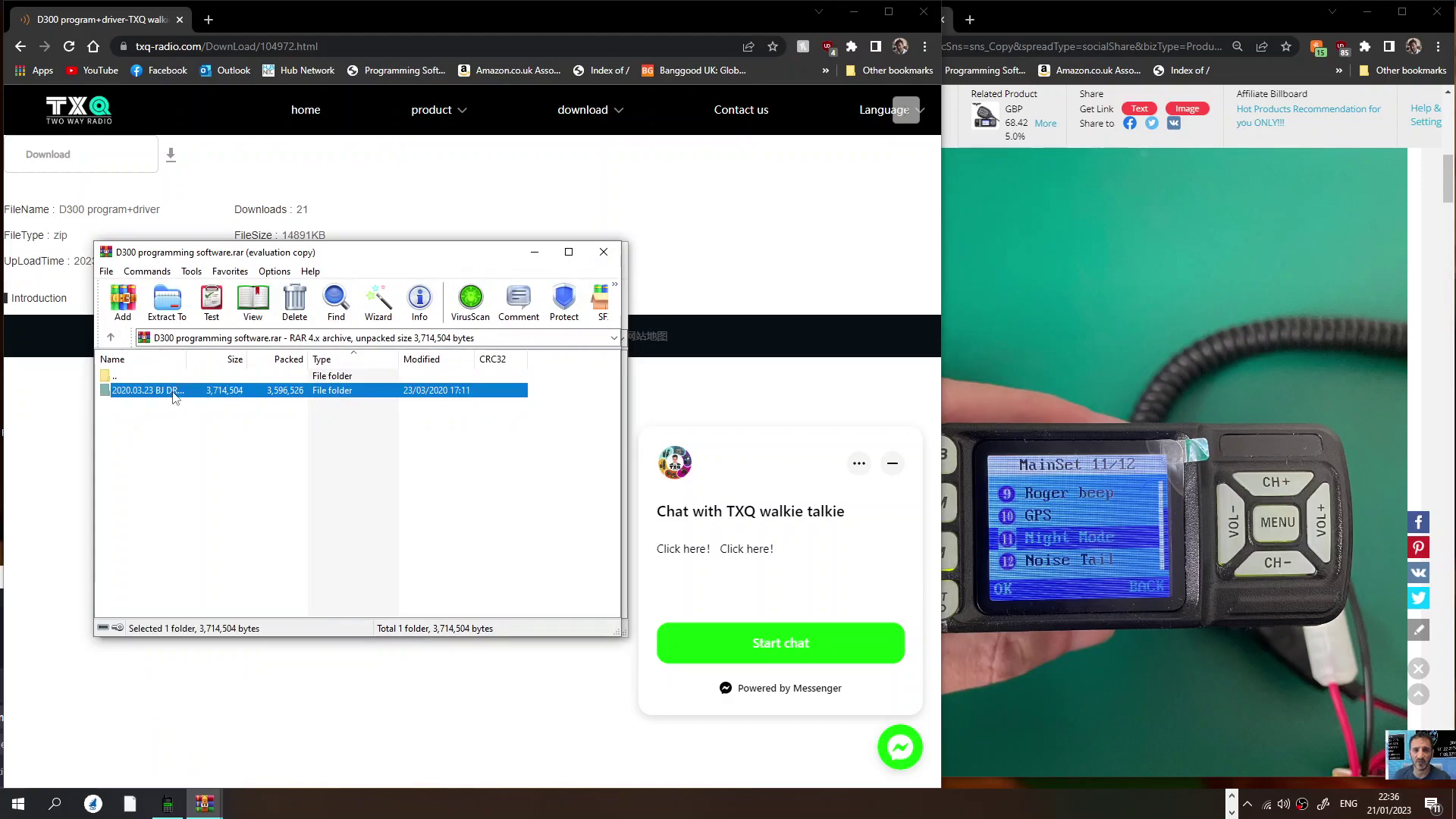
- Launch DR380 CPS V2.04 from the 2020.03.23 folder and check Basic Information
double_click(176, 391)
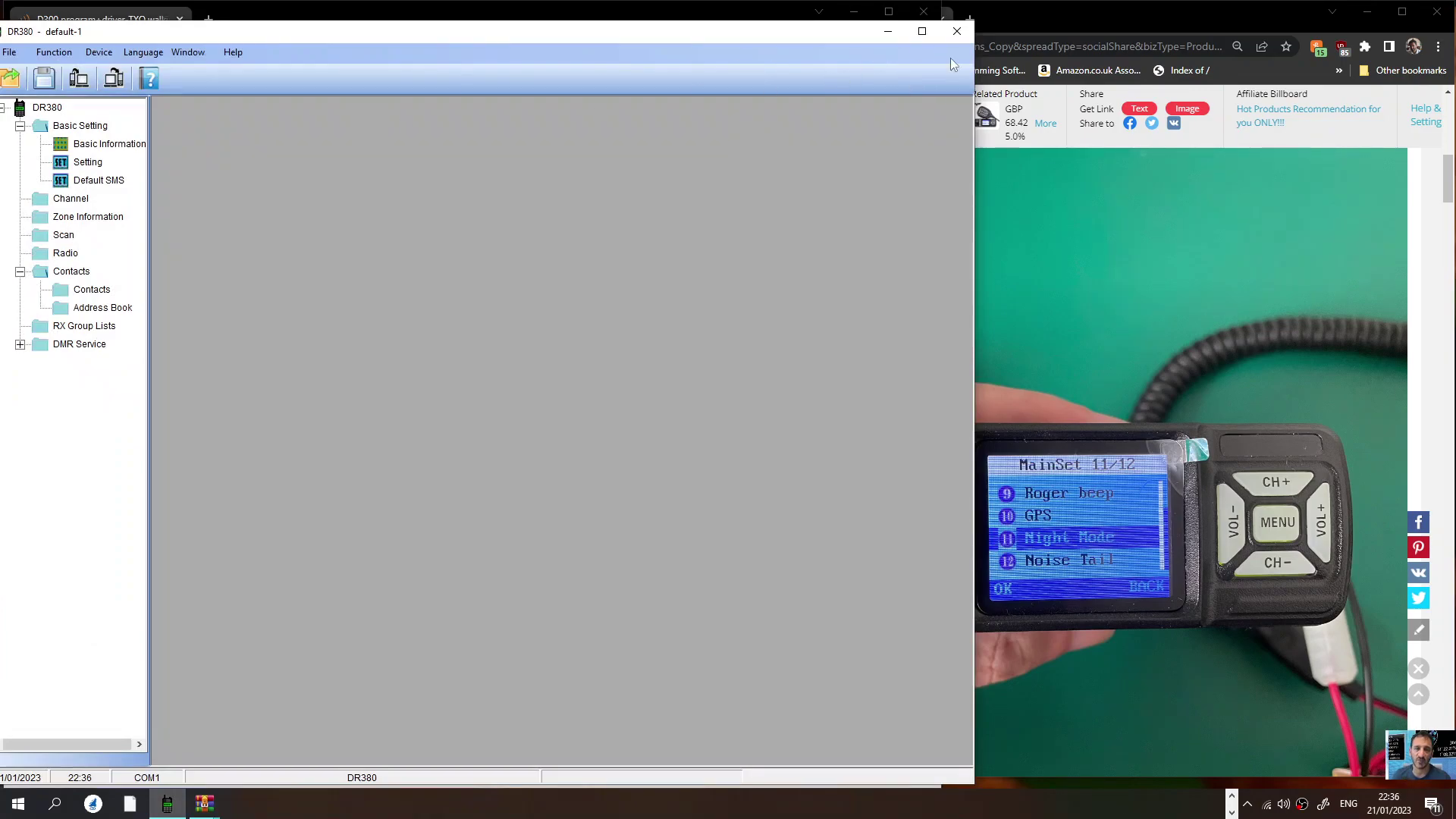
double_click(104, 143)
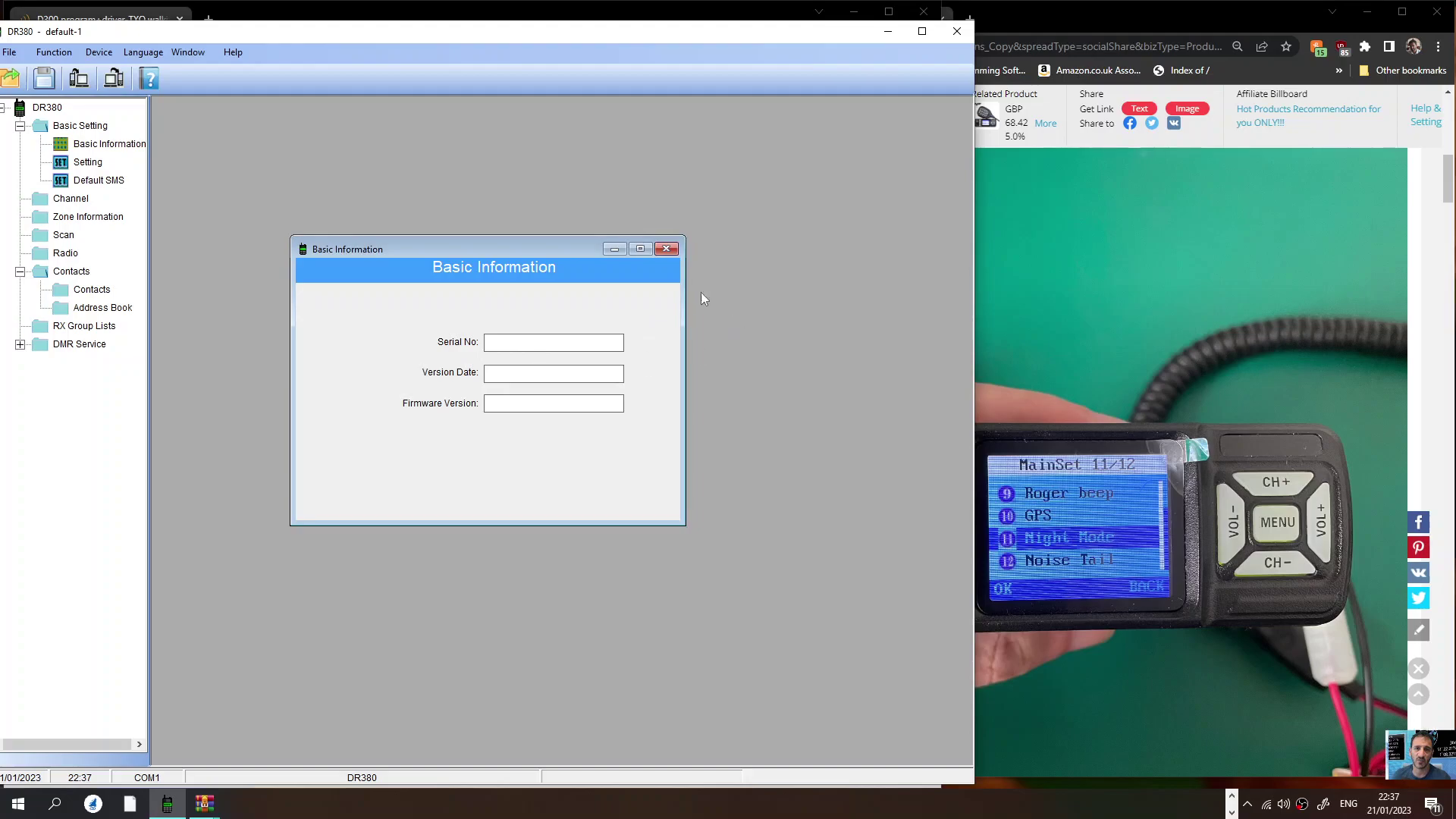
left_click(664, 249)
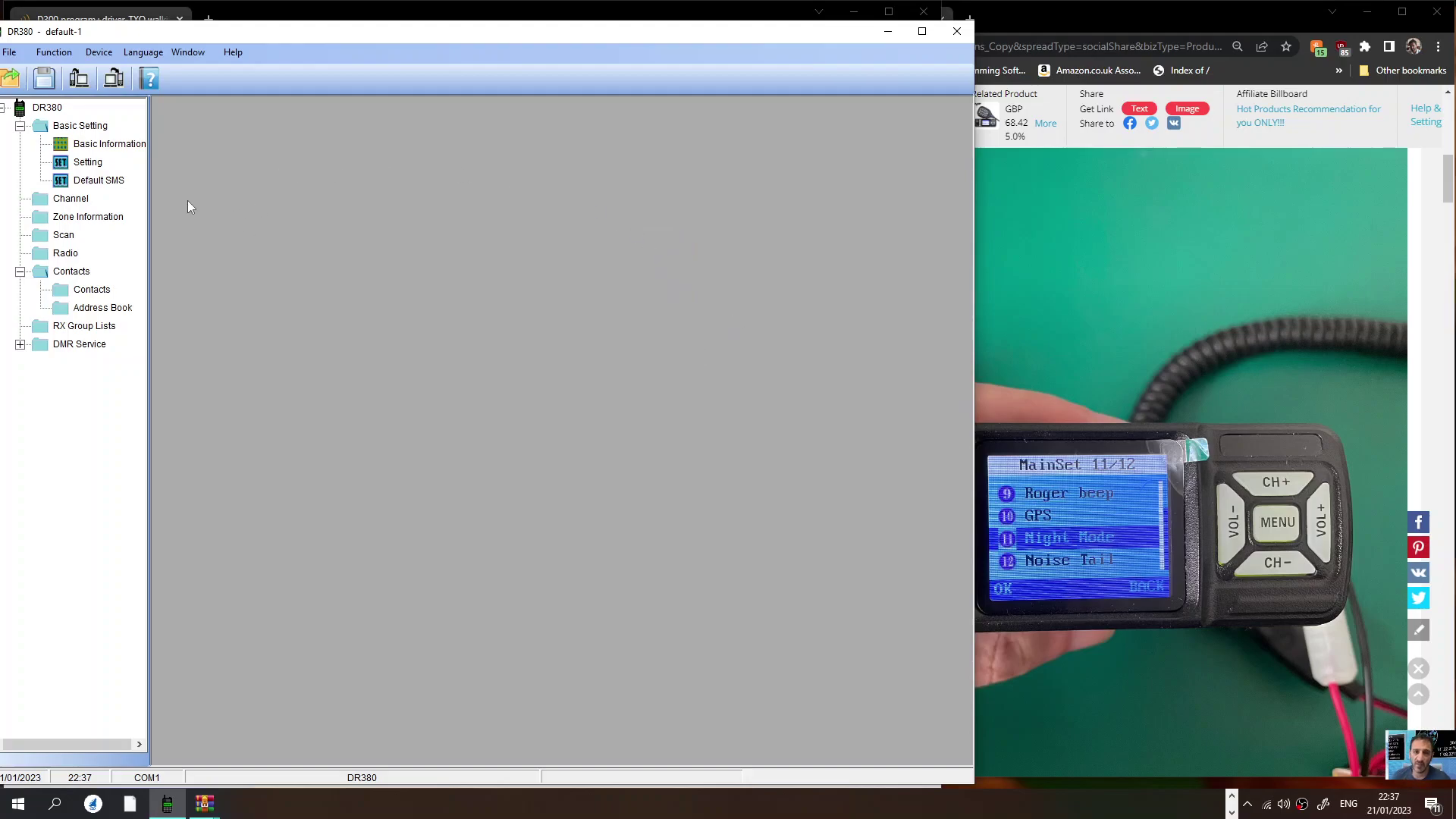
double_click(87, 162)
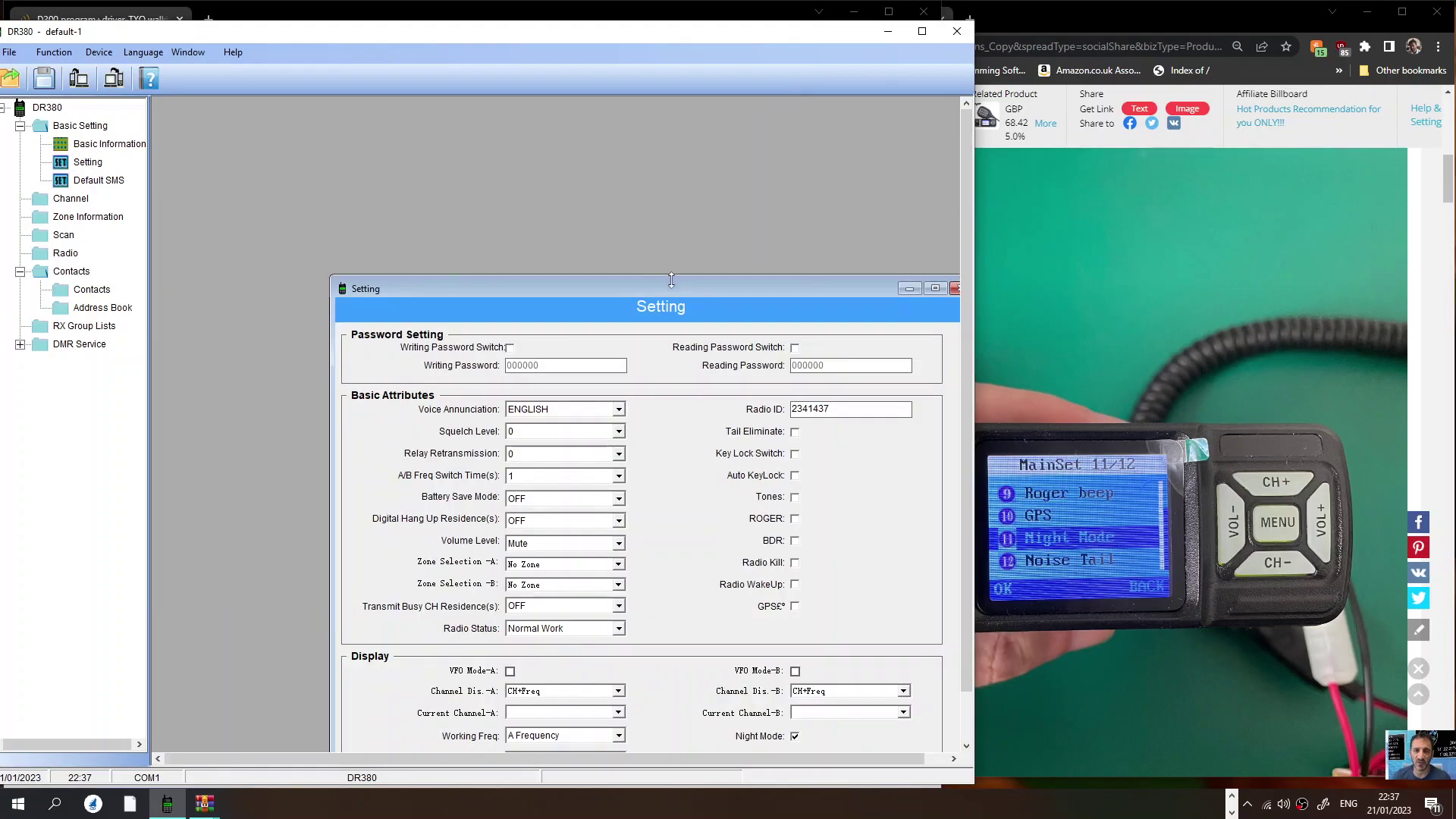
left_click_drag(671, 280, 543, 121)
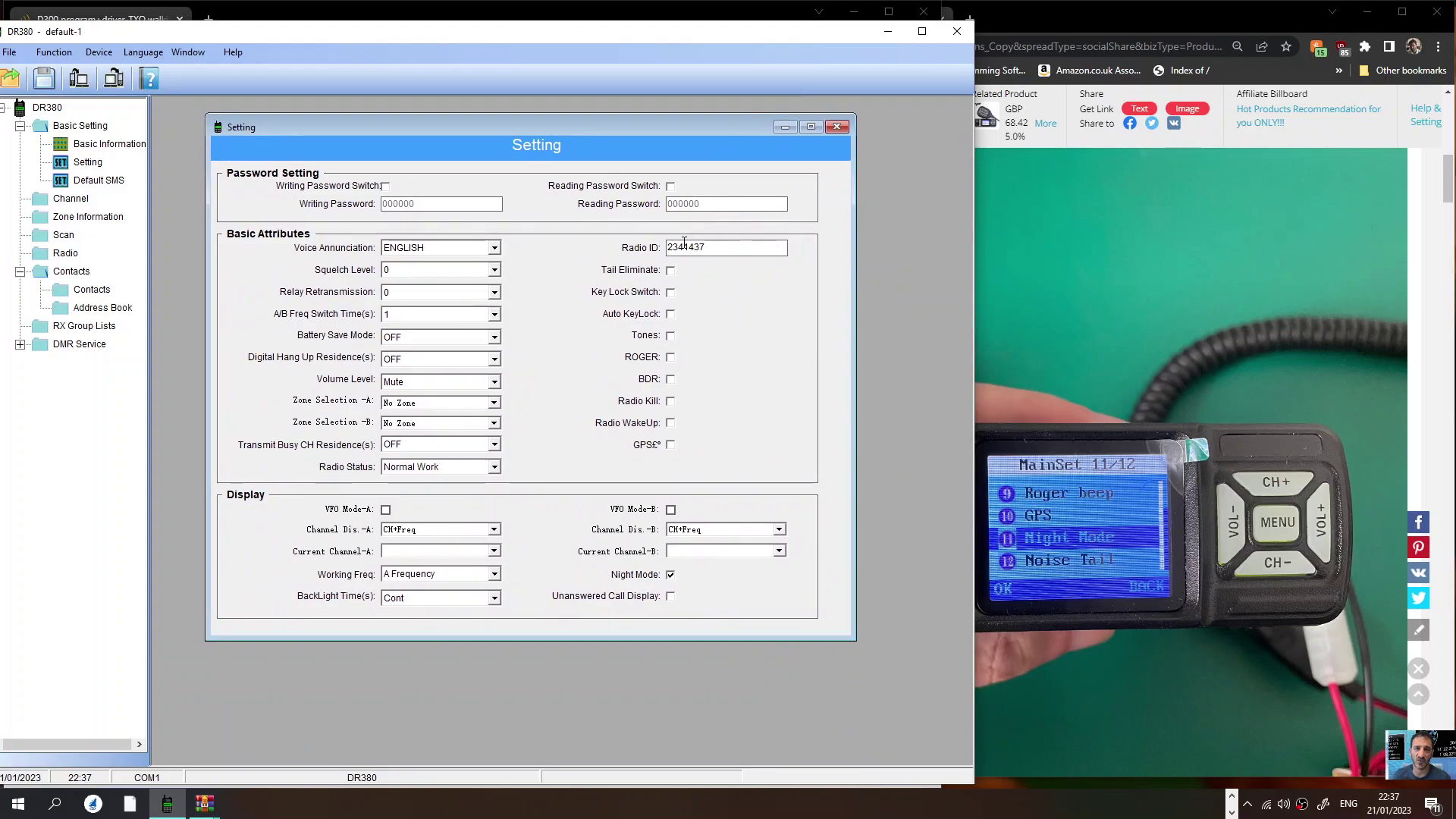
left_click(493, 248)
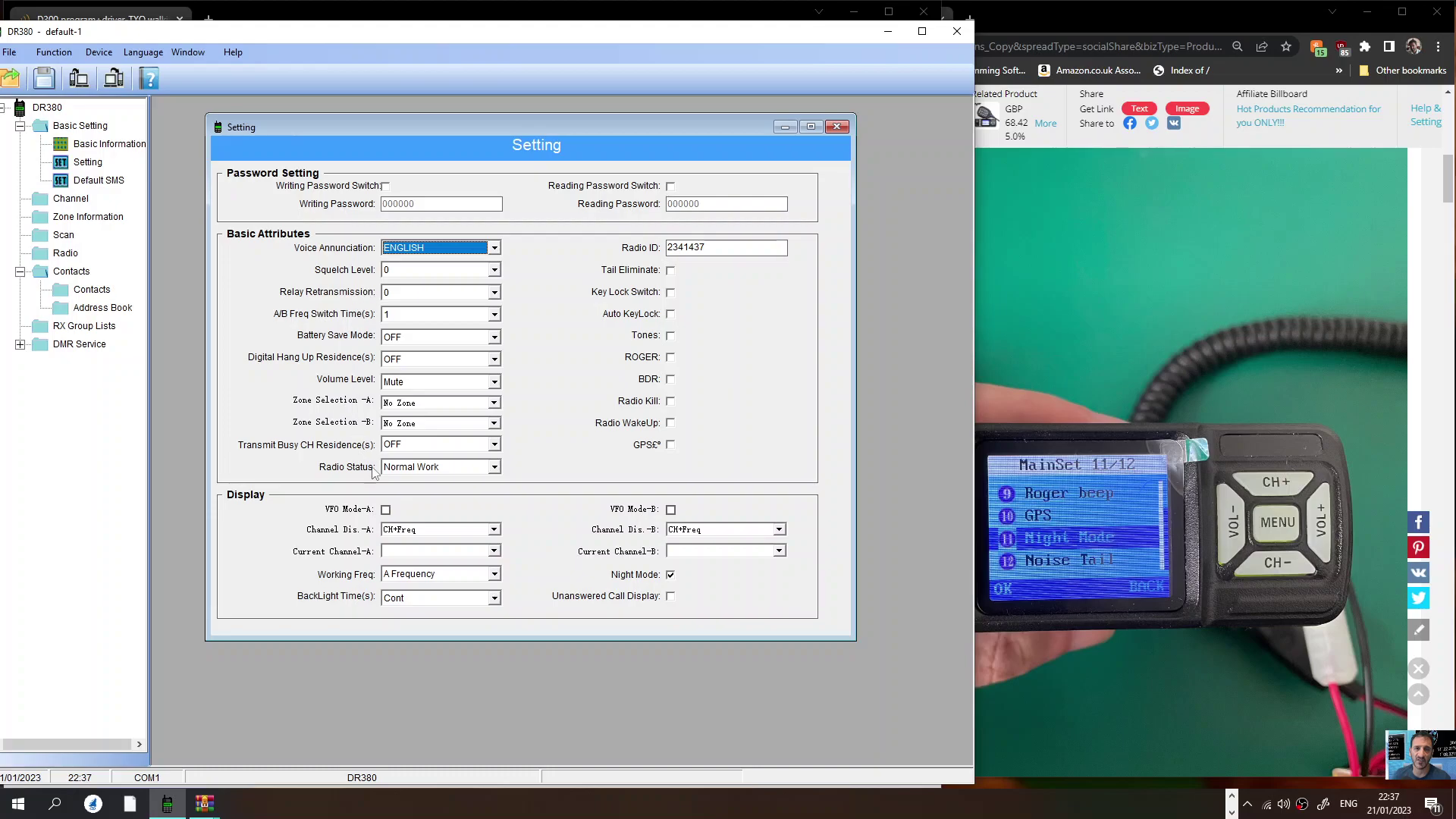
left_click(838, 128)
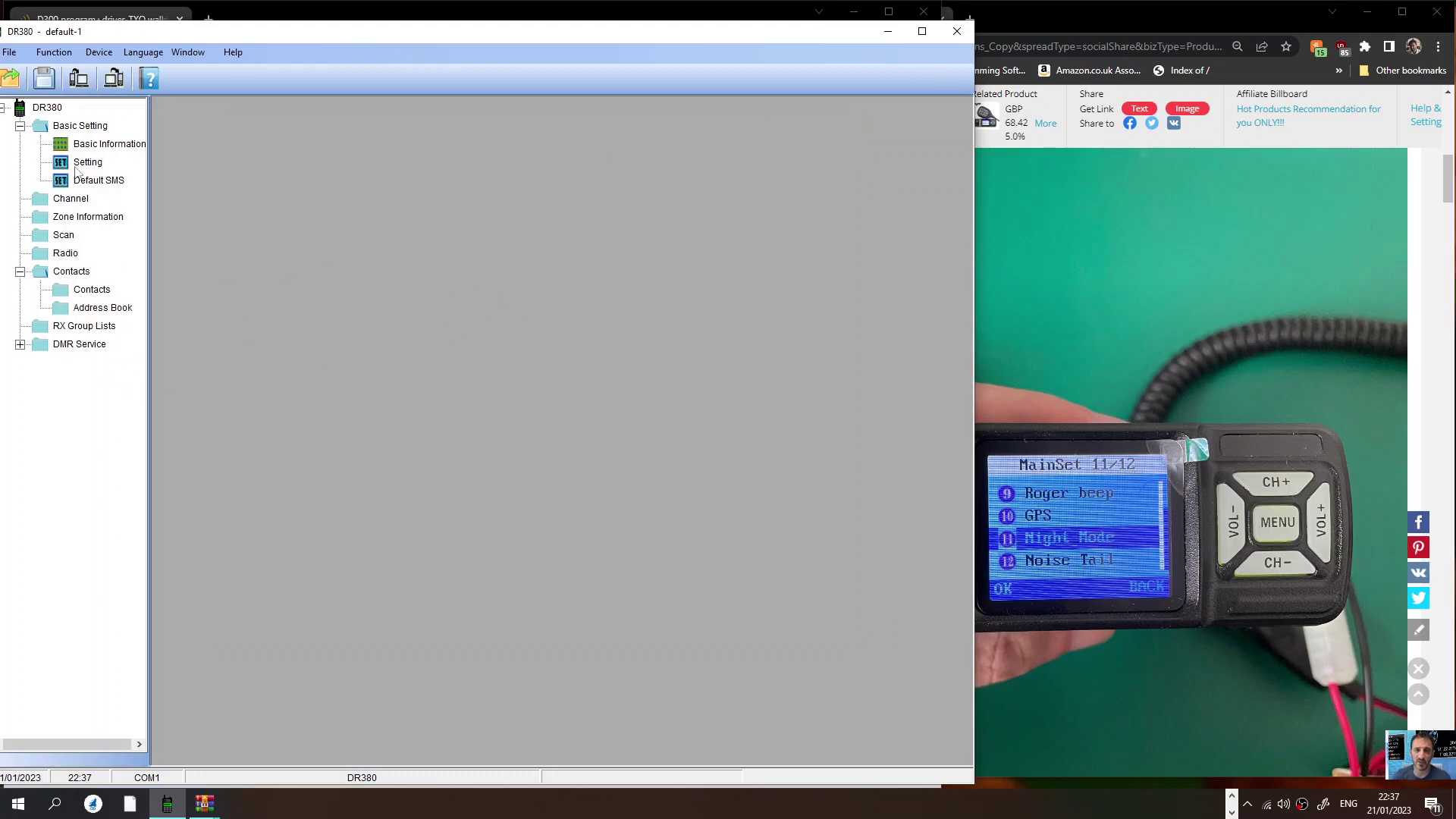
- Name contacts 1–3 LOCAL (9), WORLD WIDE (91) and DISCONNECT (4000) in the Contacts list
double_click(102, 292)
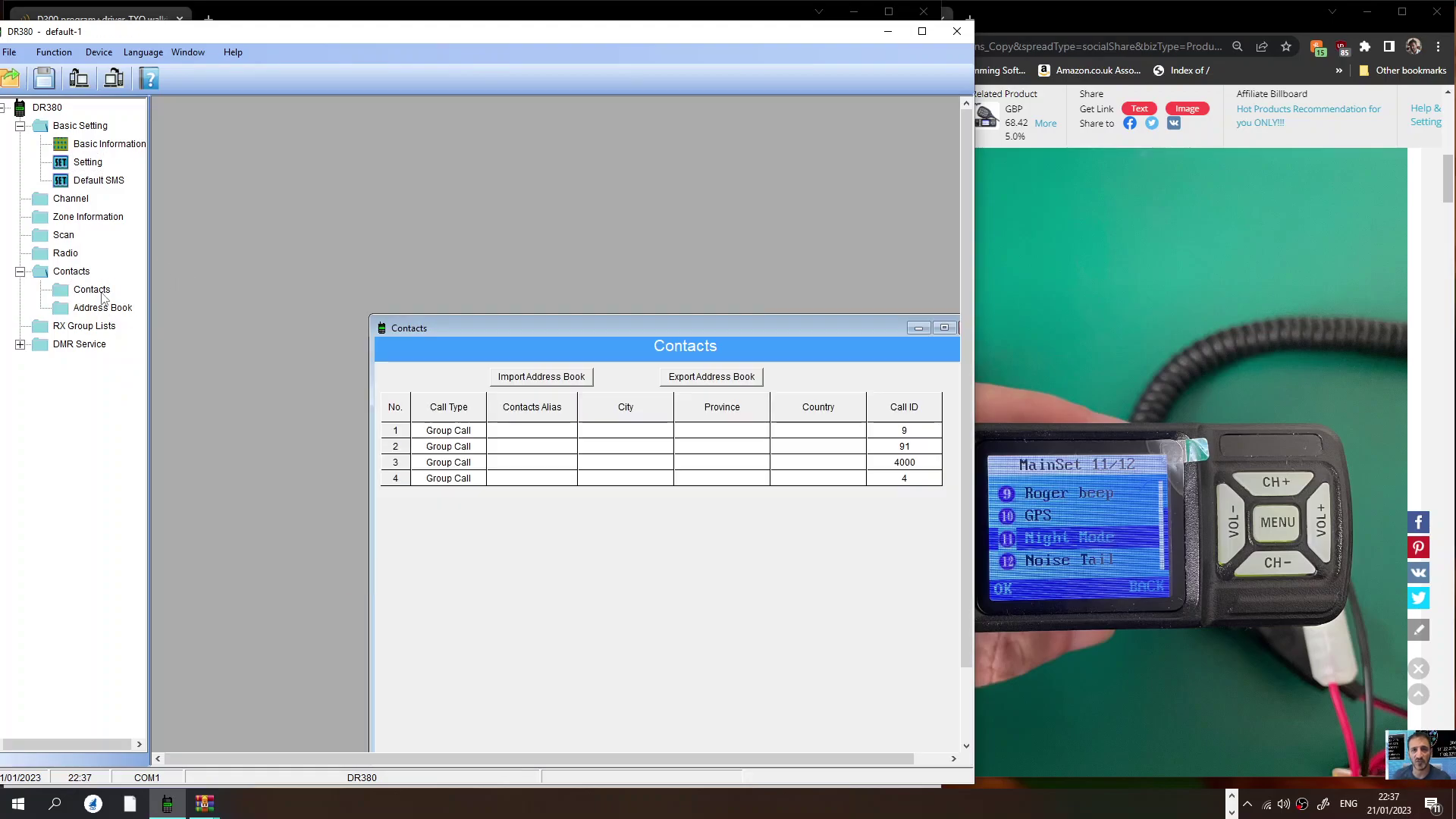
left_click_drag(781, 326, 601, 175)
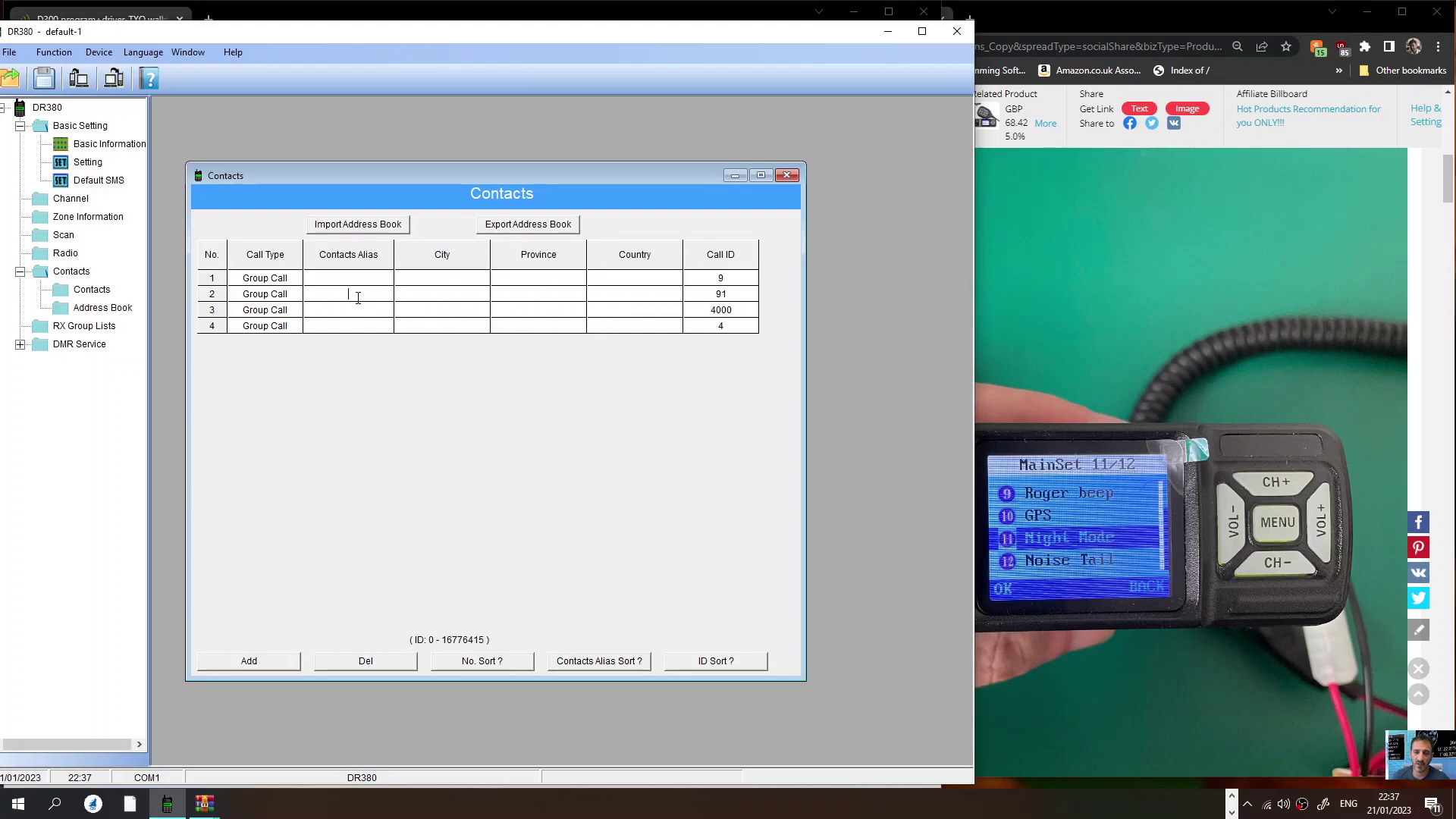
type("R")
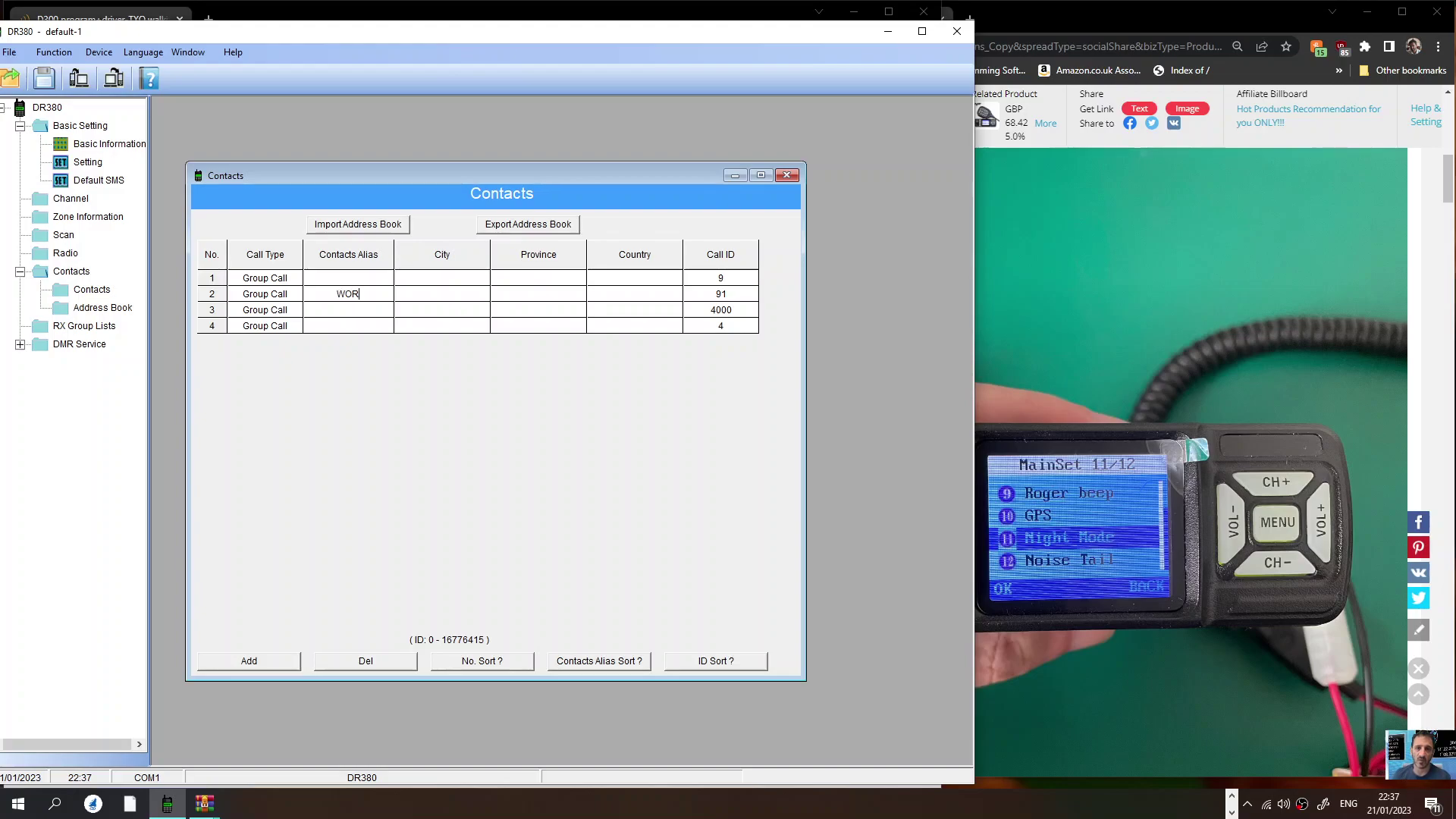
type("LD WIDE")
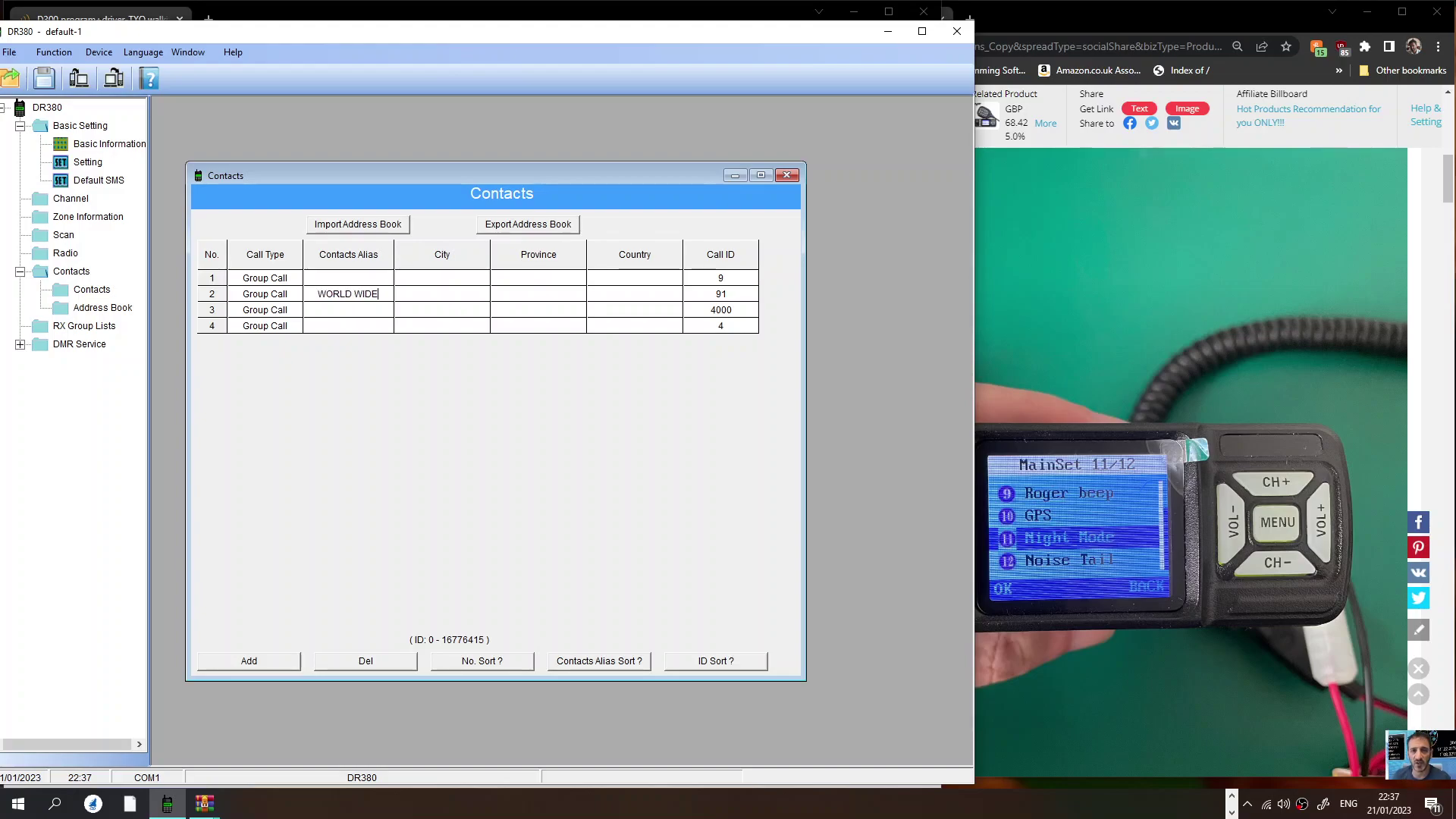
left_click(368, 277)
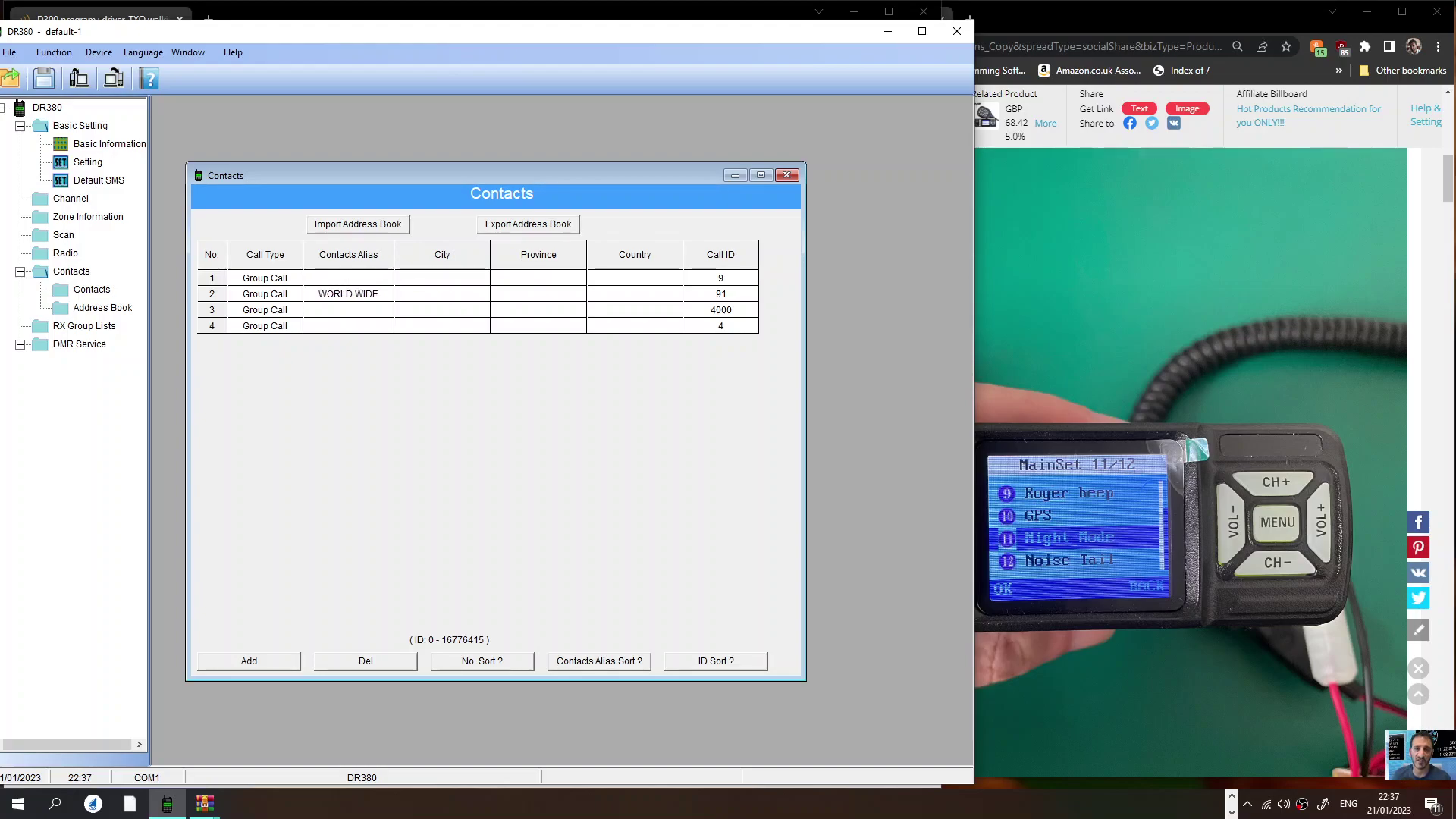
type("LOCAL")
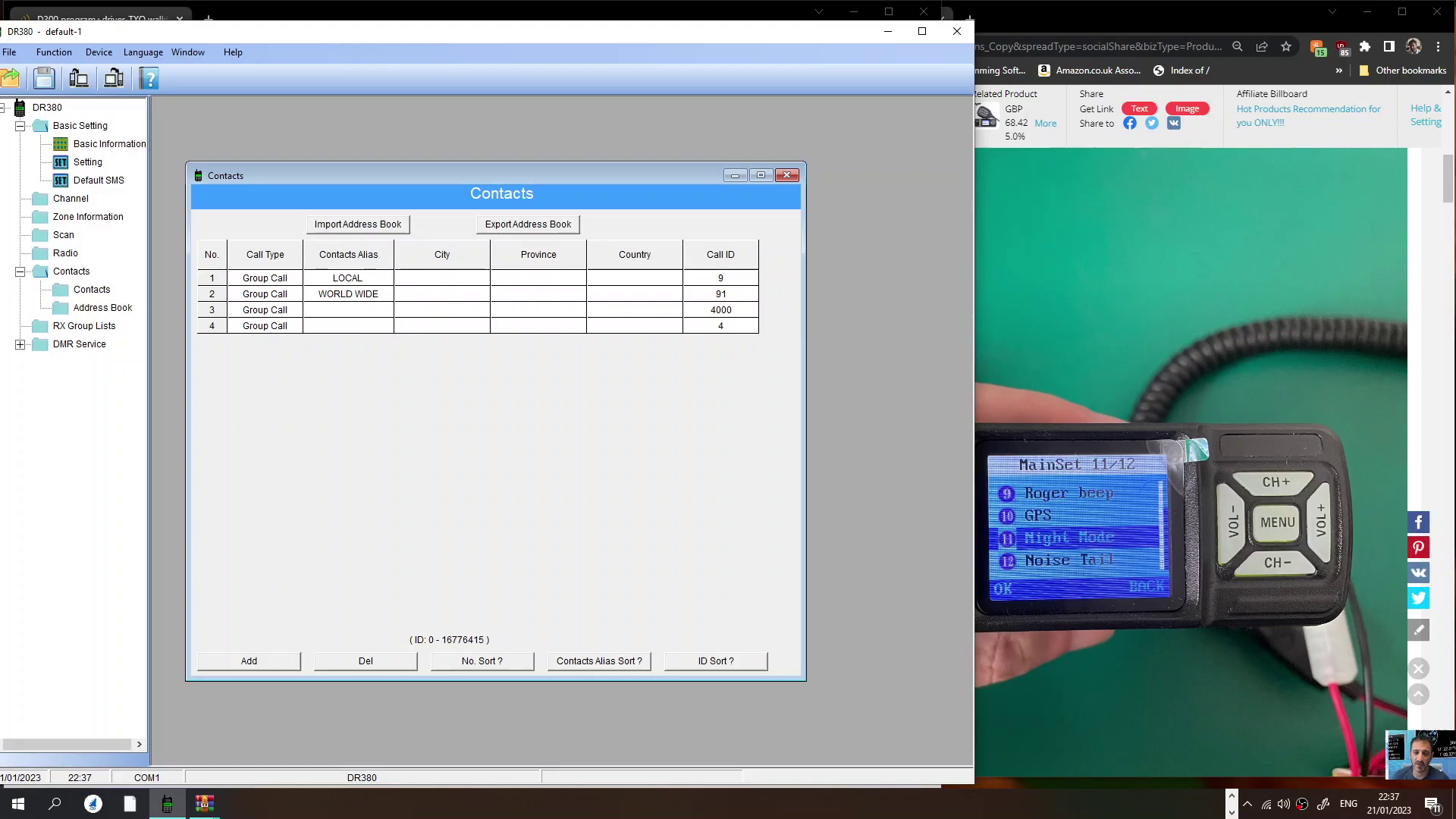
left_click(352, 309)
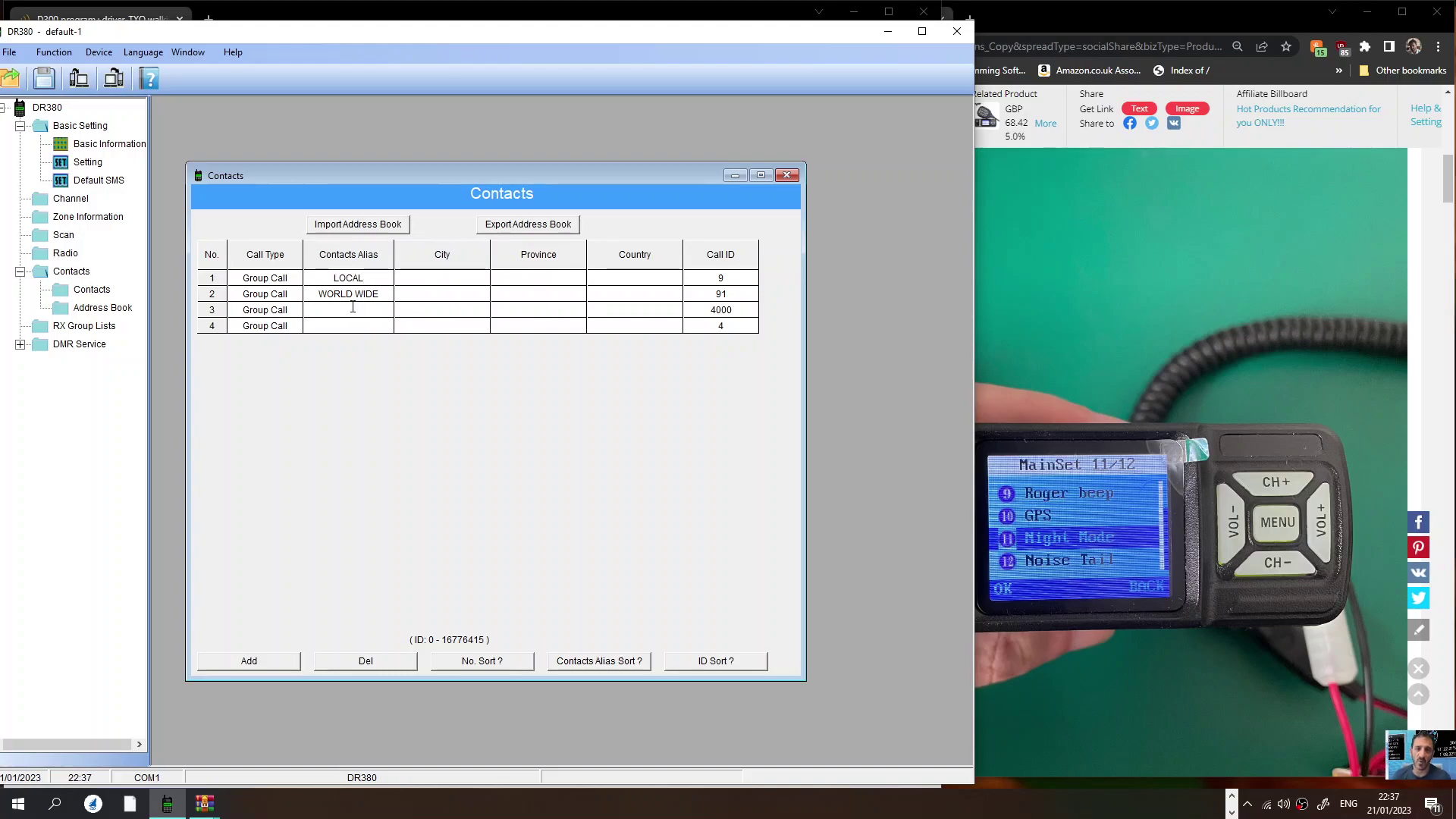
type("DISCONNECT")
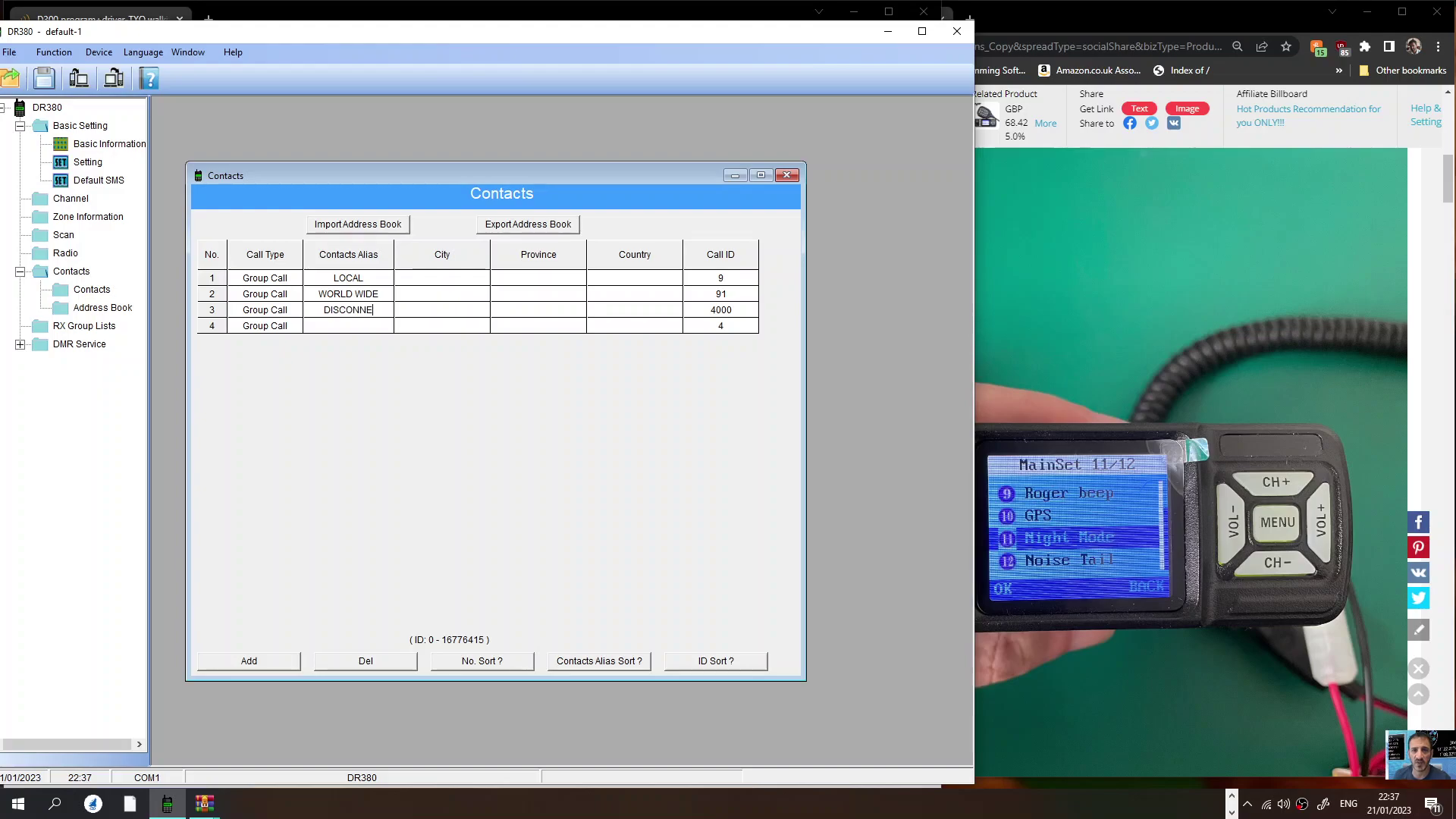
left_click(409, 326)
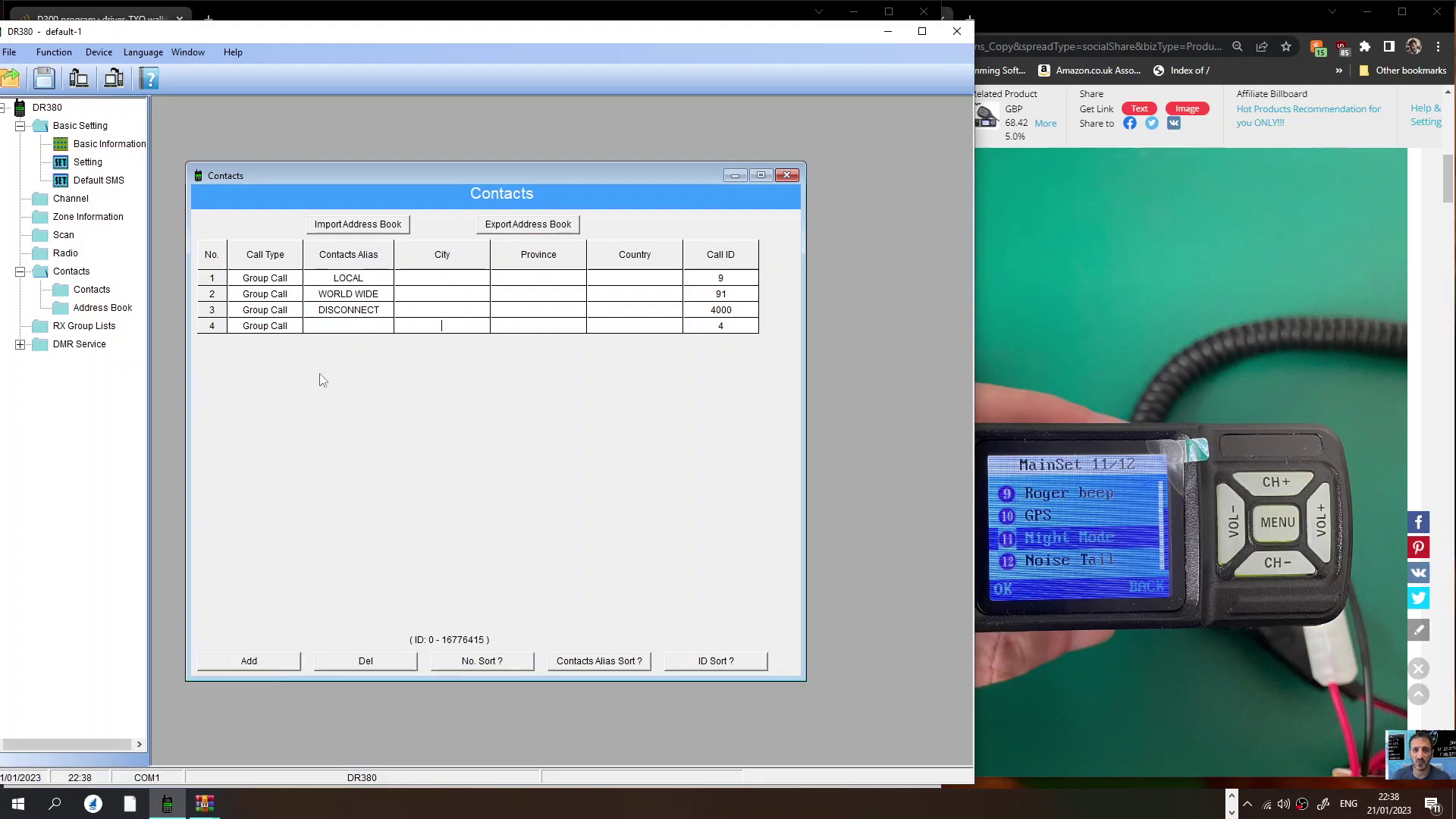
- Add contact 5 named CHAT with call ID 2350
left_click(272, 661)
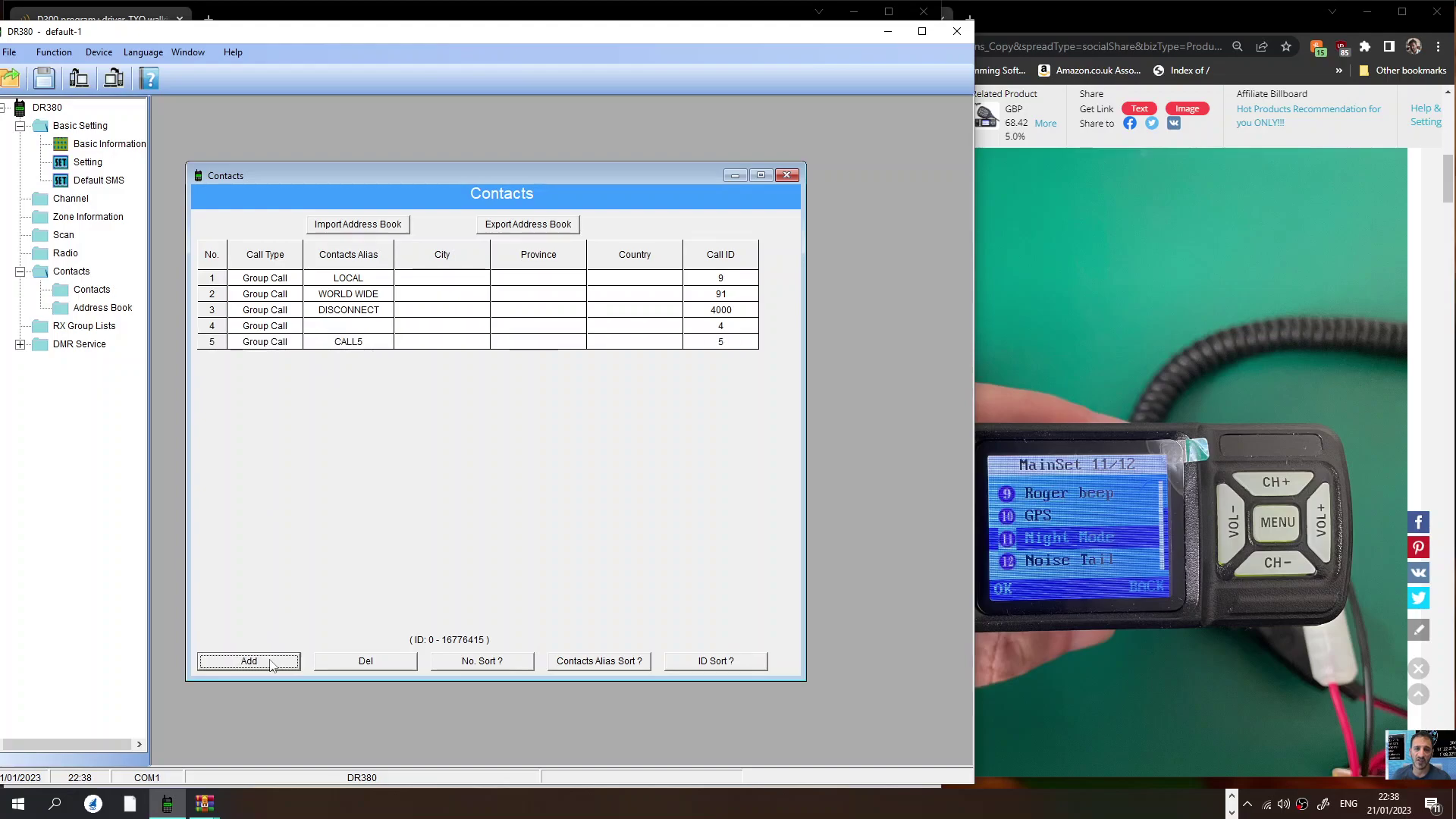
double_click(359, 345)
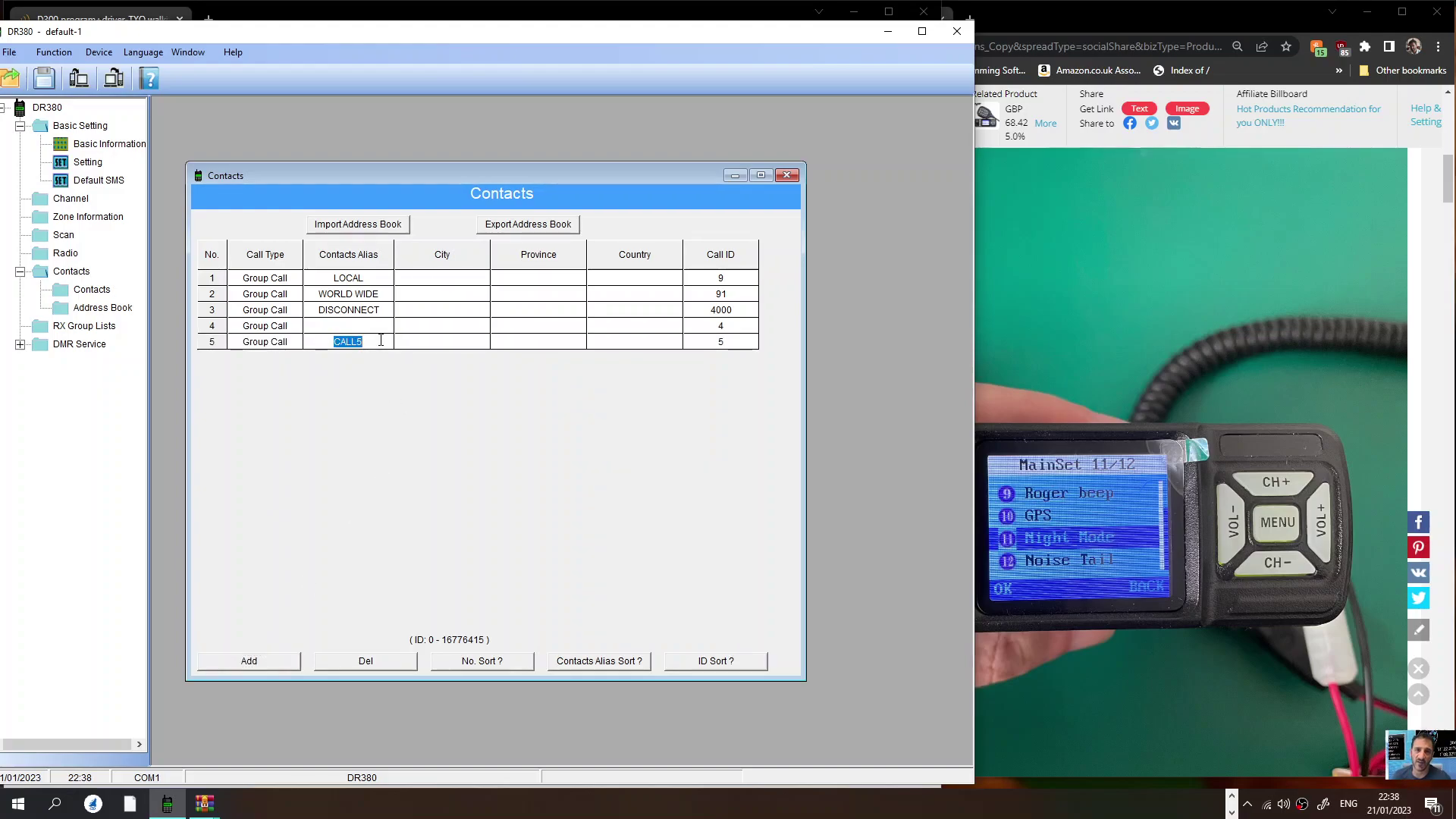
type("CHAT")
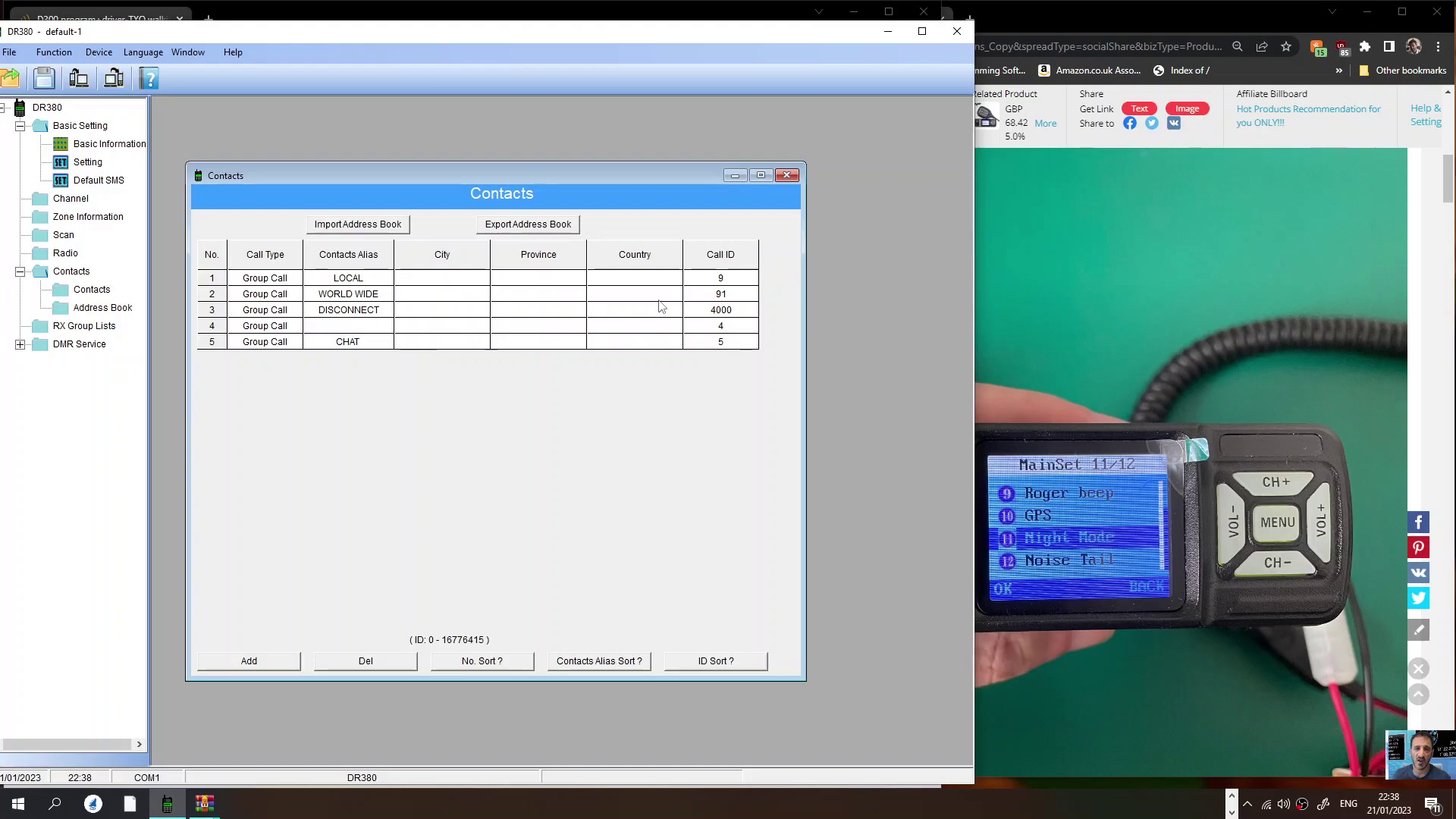
left_click(724, 341)
type("23")
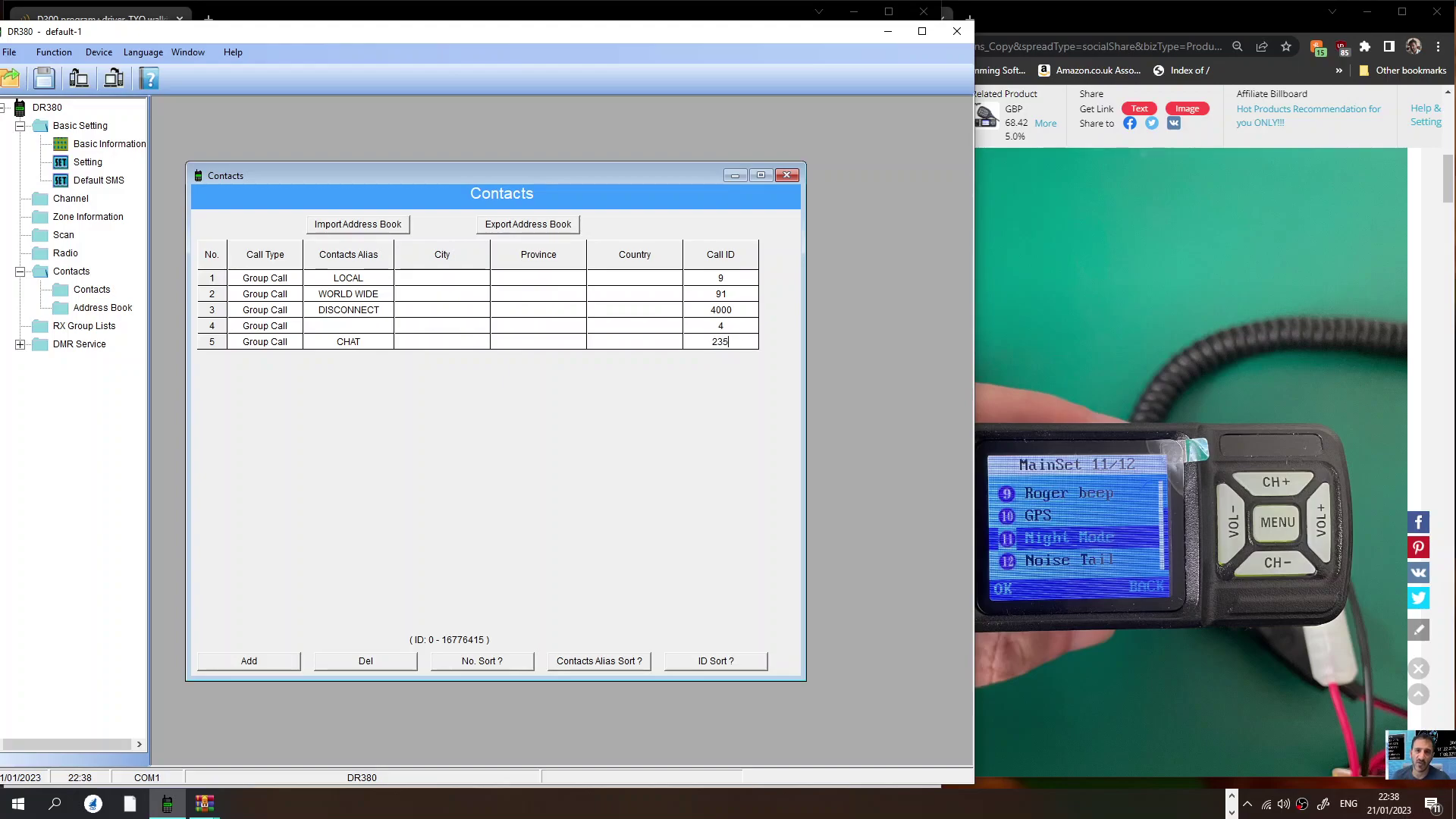
type("50")
left_click(667, 341)
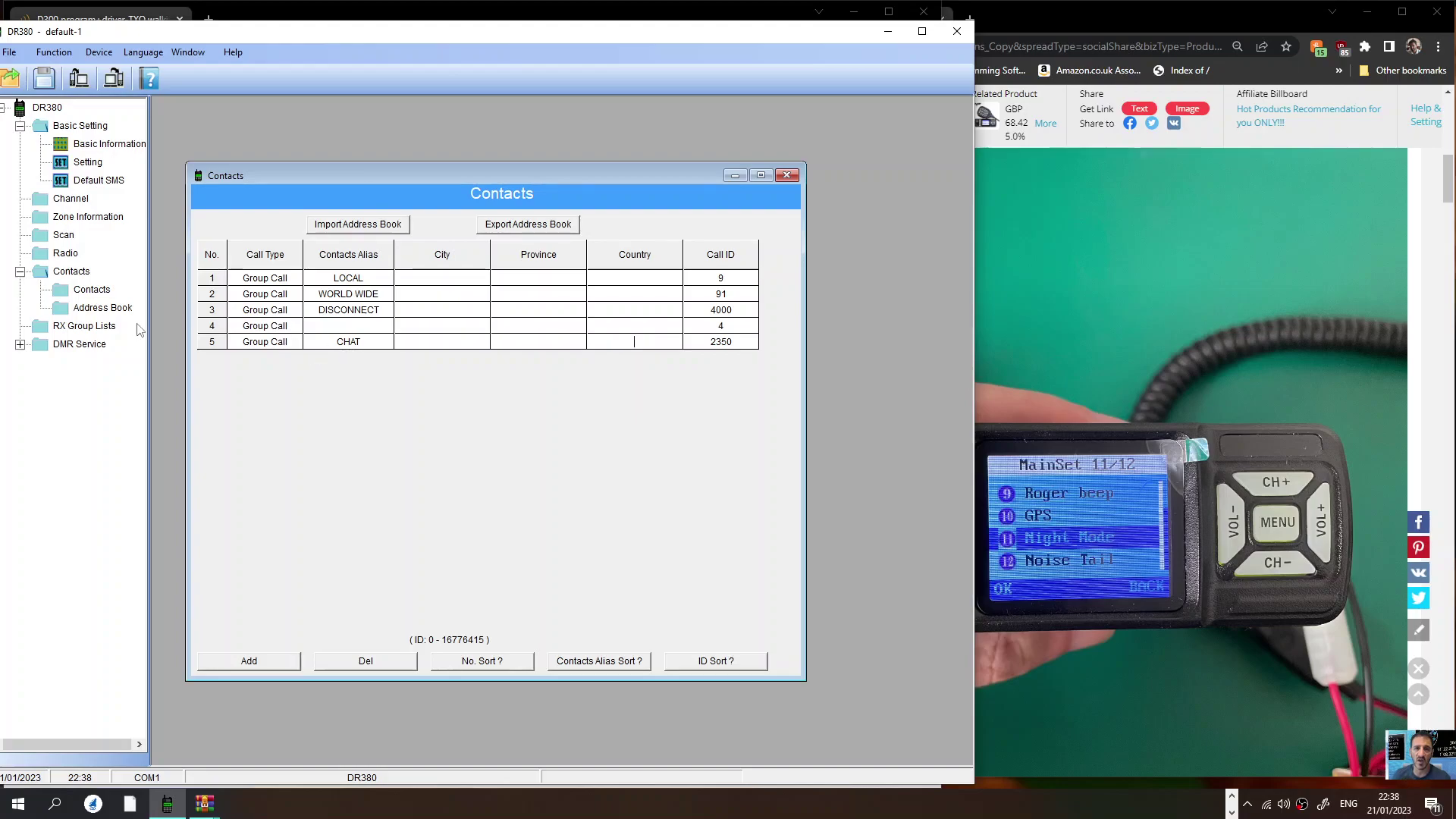
- Make channel 2 a digital channel on 431.55000 and bring up its Channel Information dialog
double_click(77, 200)
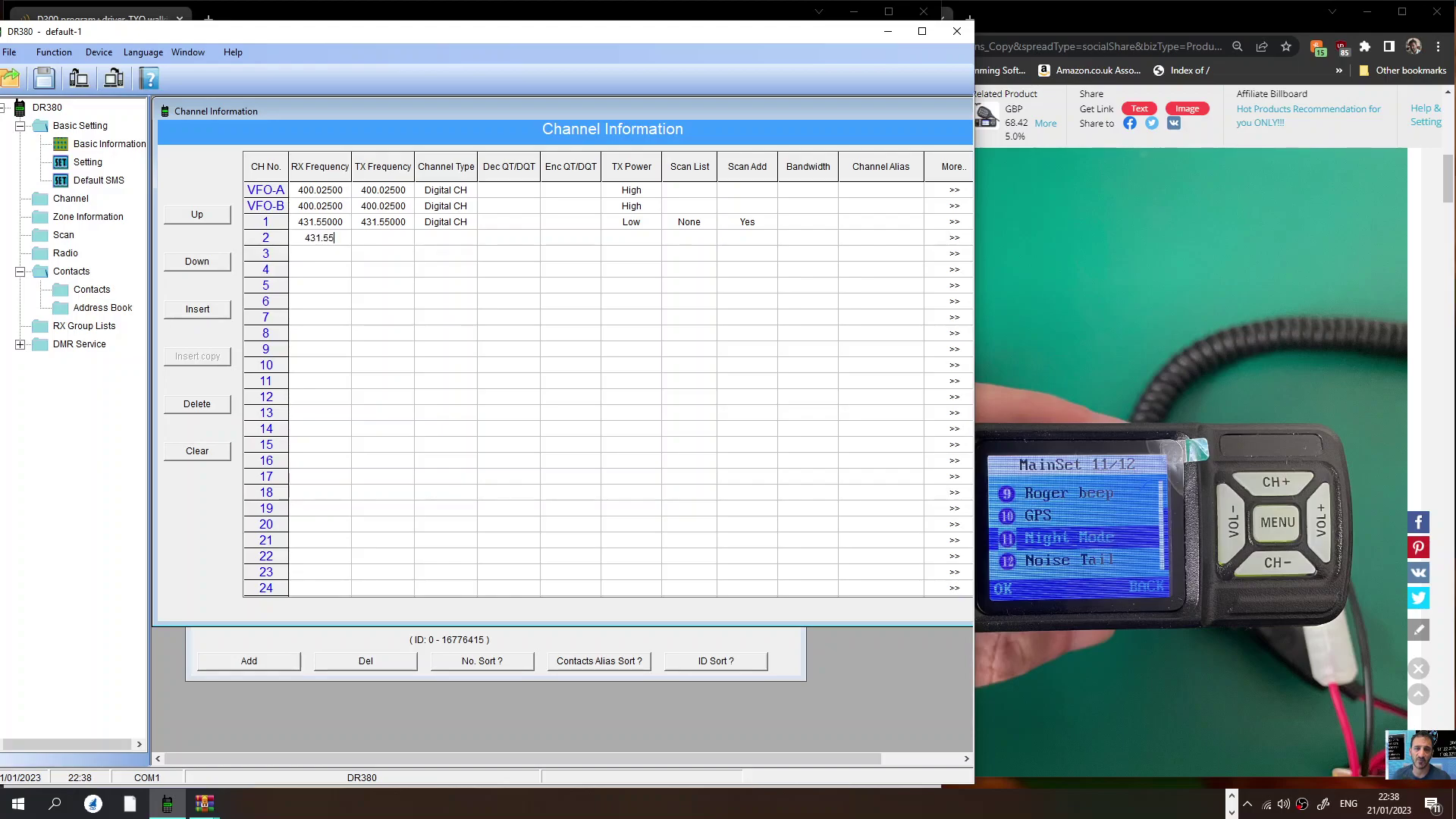
type("0")
left_click(365, 239)
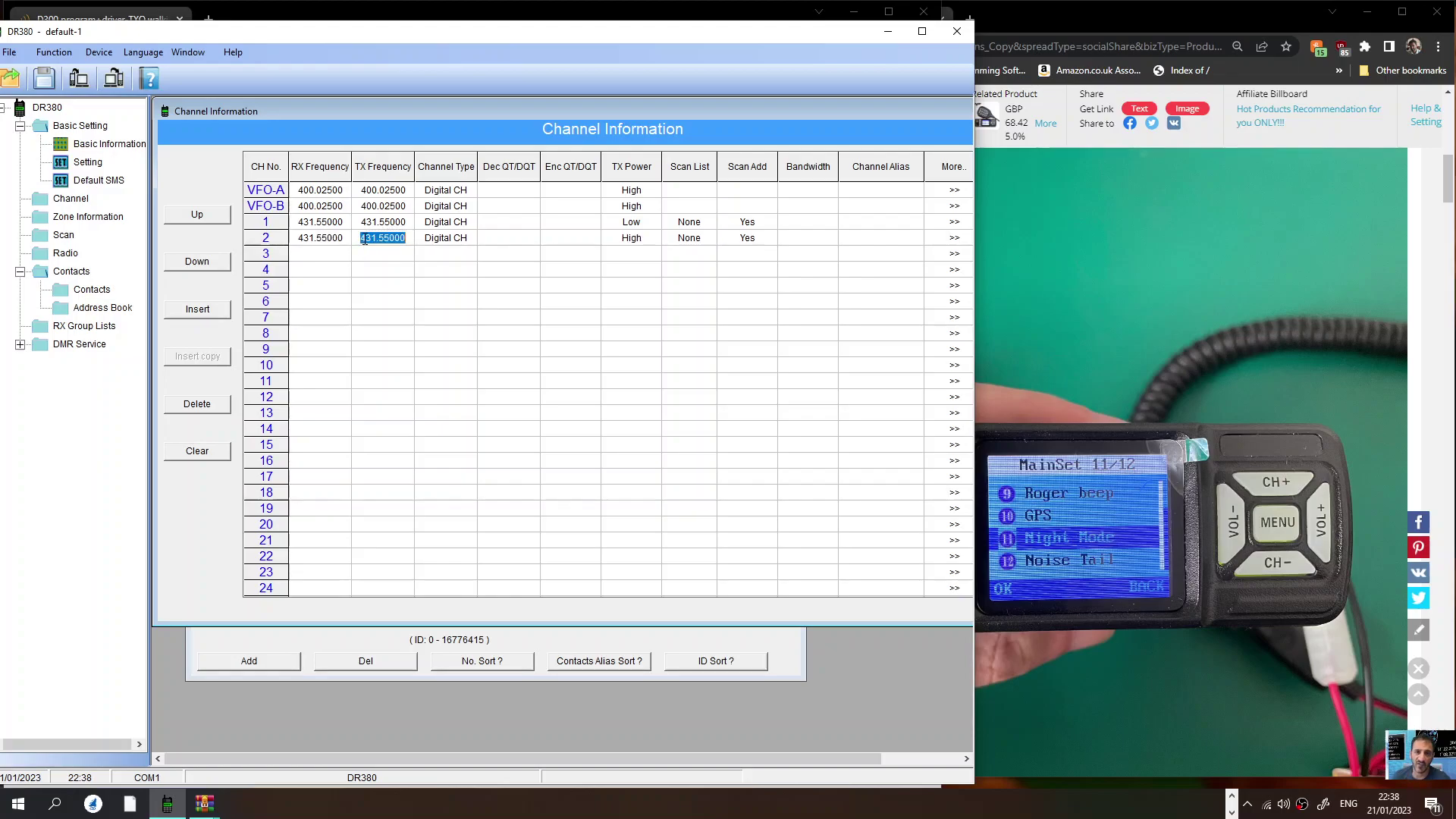
left_click(454, 240)
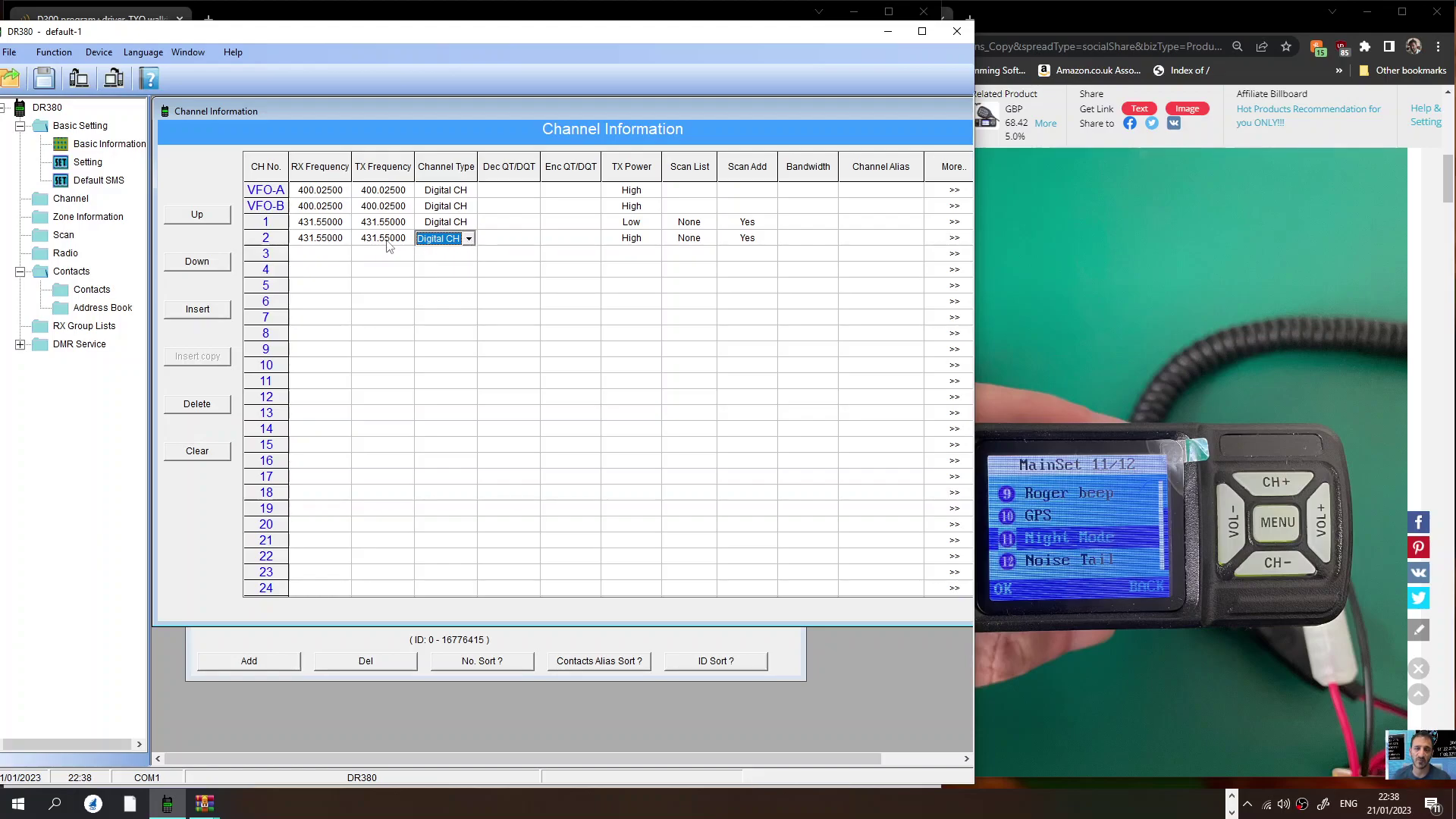
left_click(469, 239)
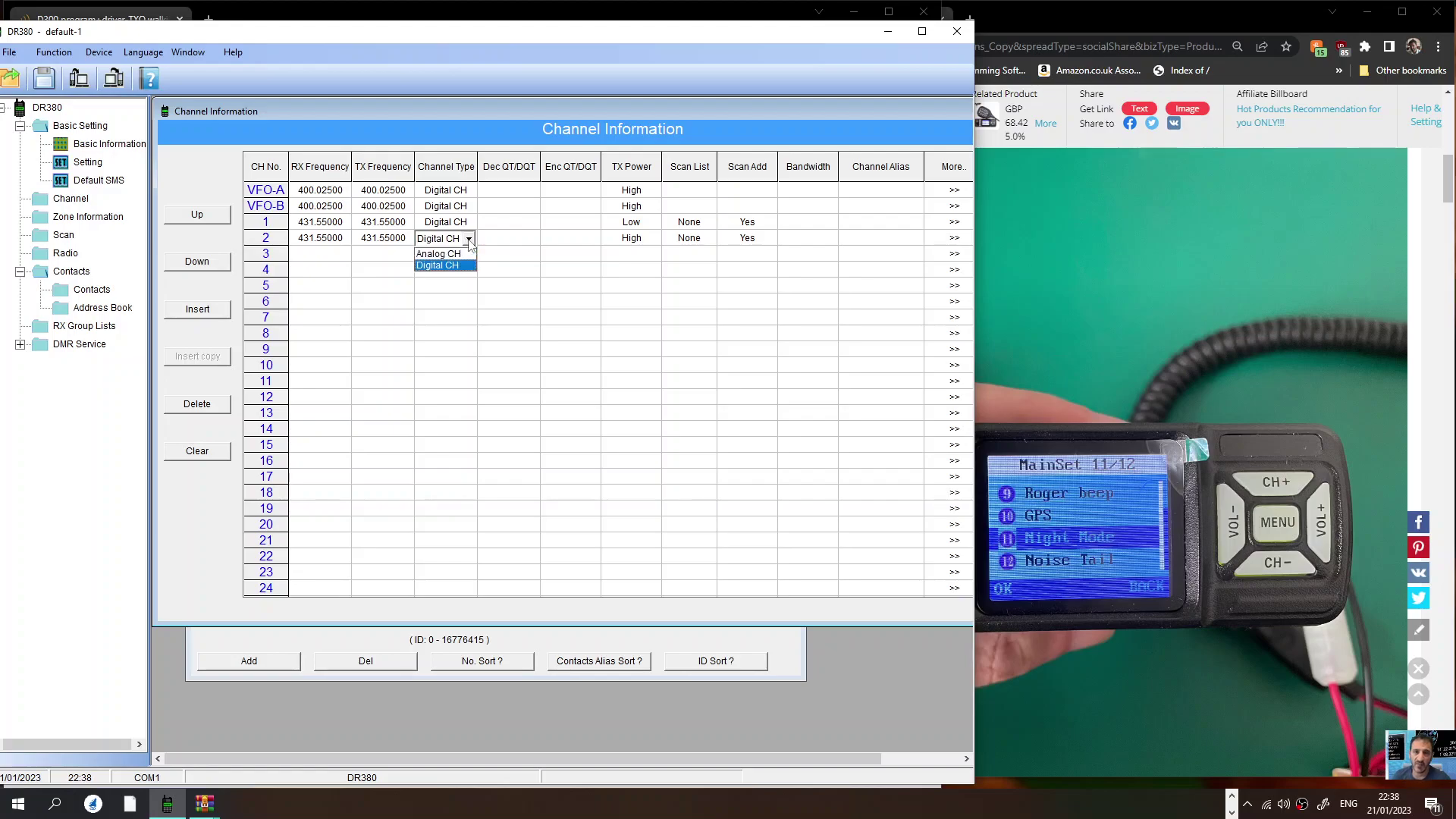
left_click(469, 239)
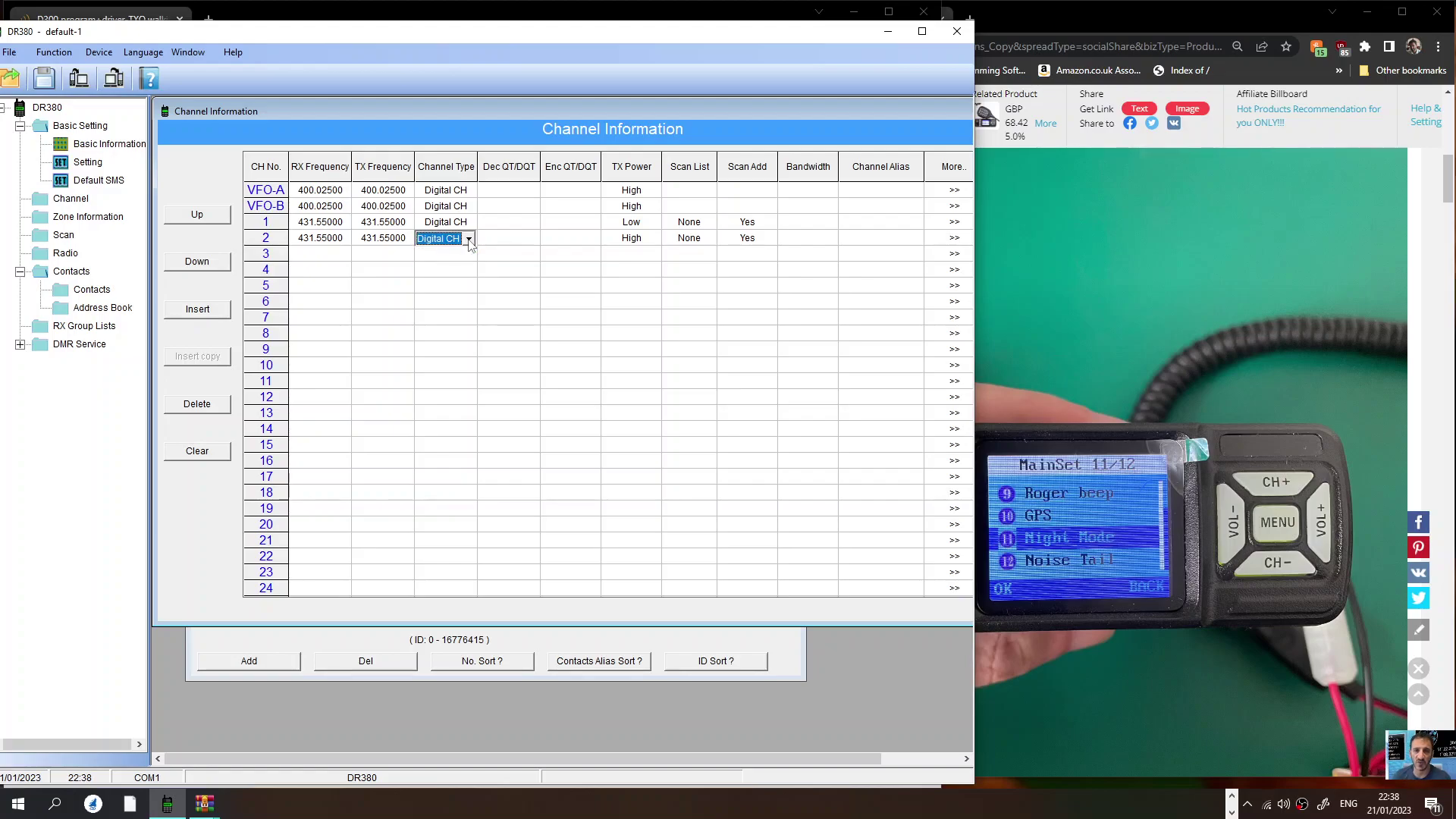
left_click(956, 241)
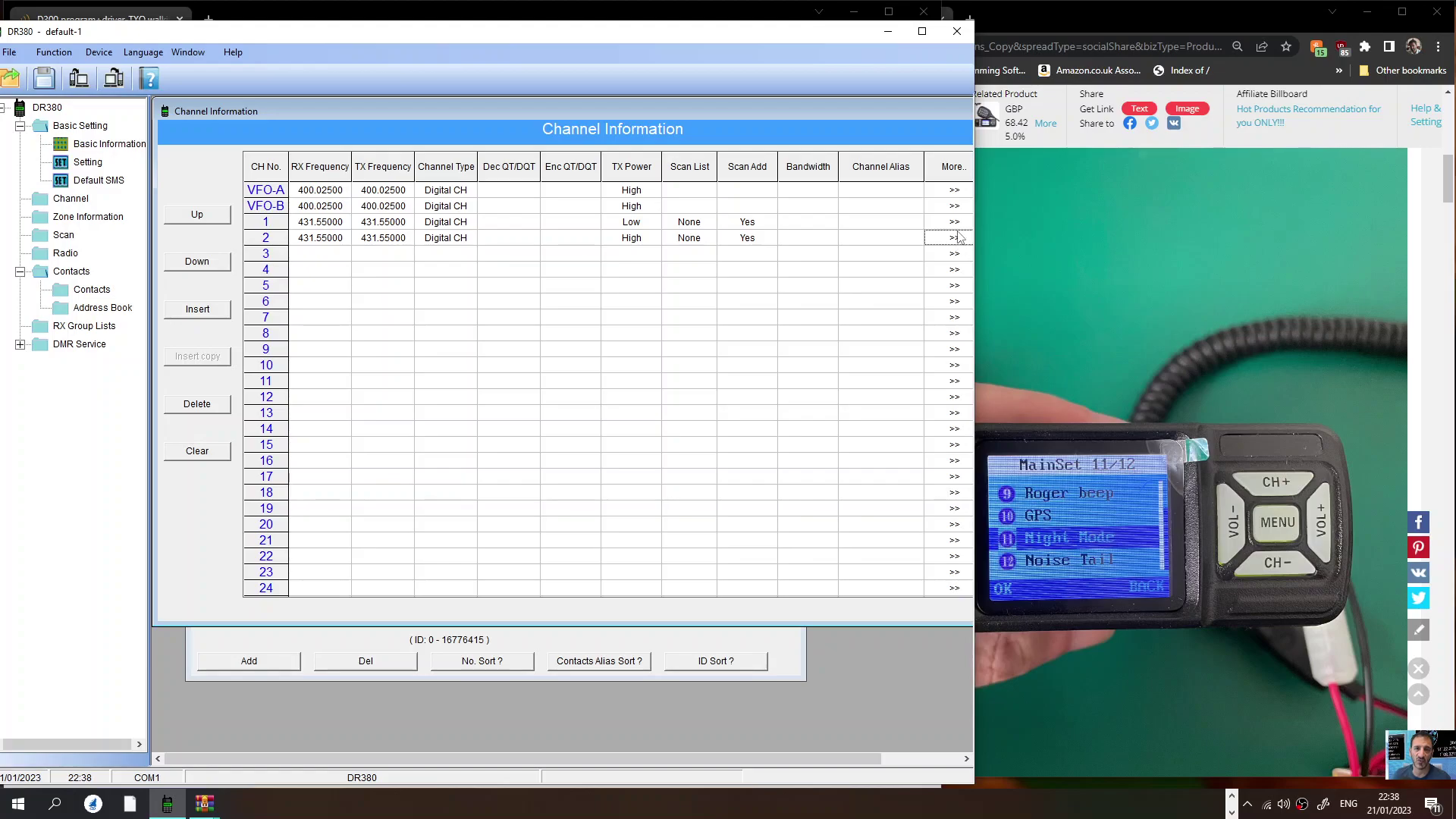
left_click(954, 238)
- Alias channel 2 HOTSPOT, with a 180 time-out timer and digital type
left_click_drag(658, 155, 627, 155)
left_click(514, 192)
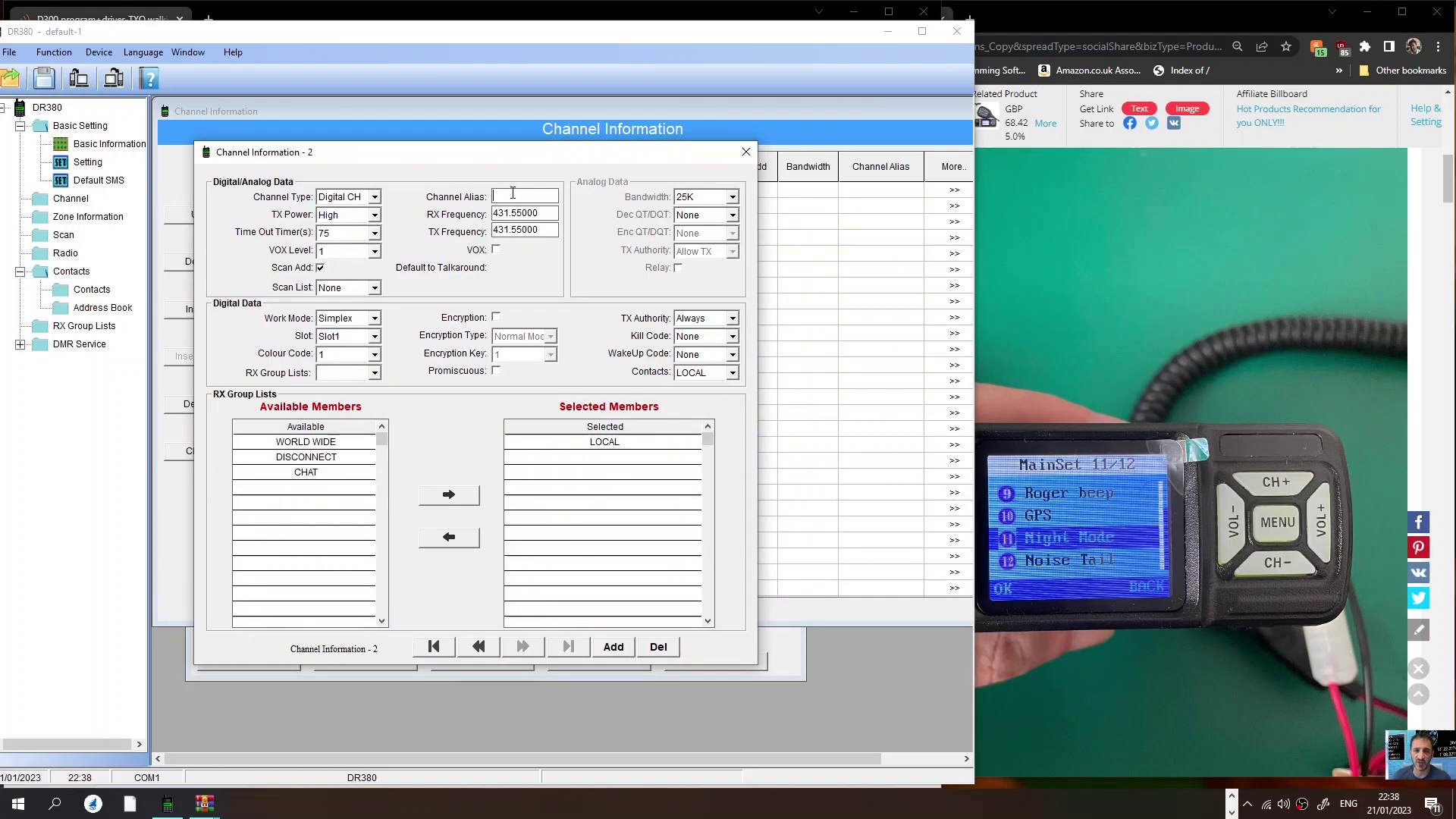
type("HOTSPOT")
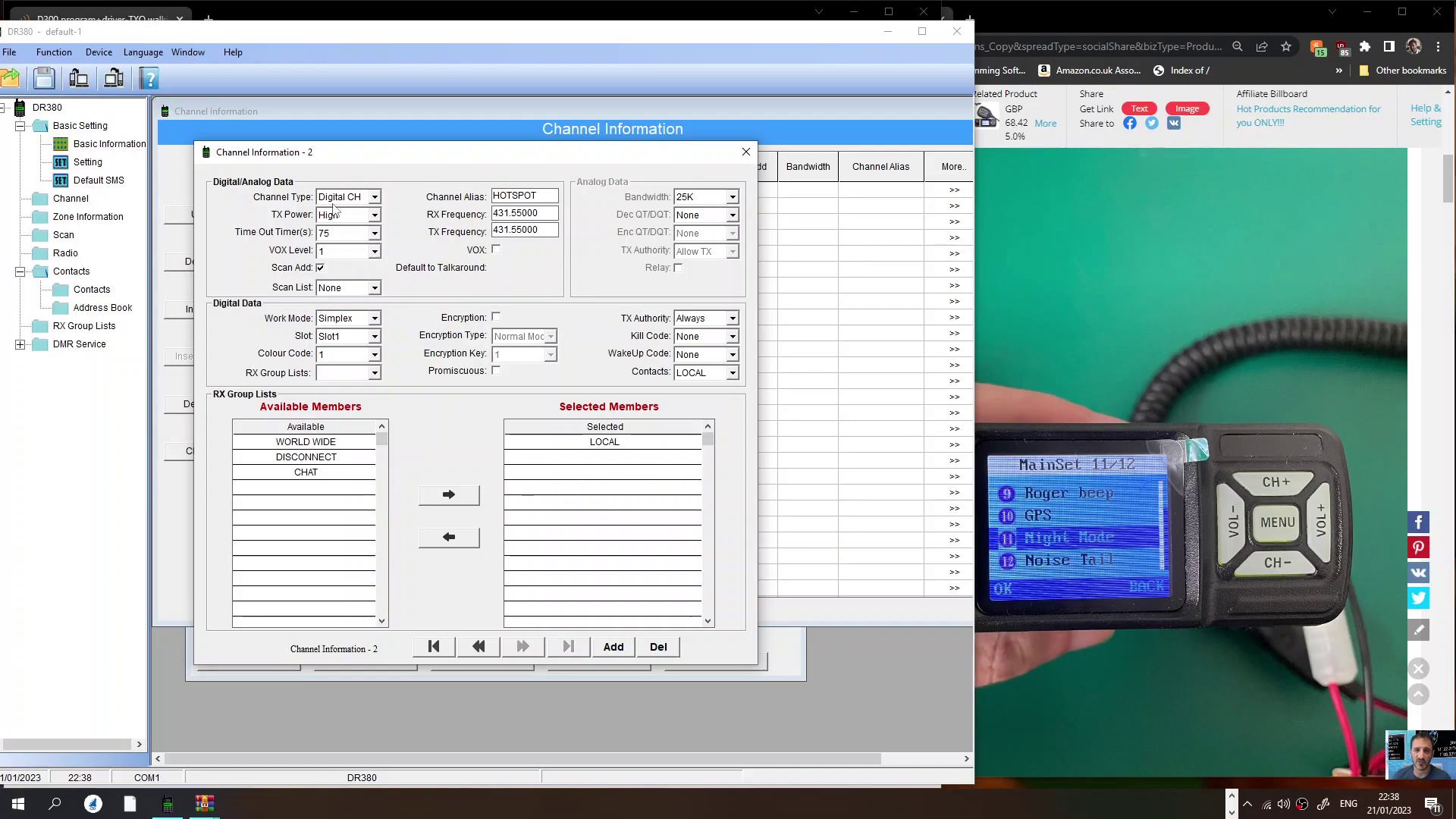
left_click(373, 235)
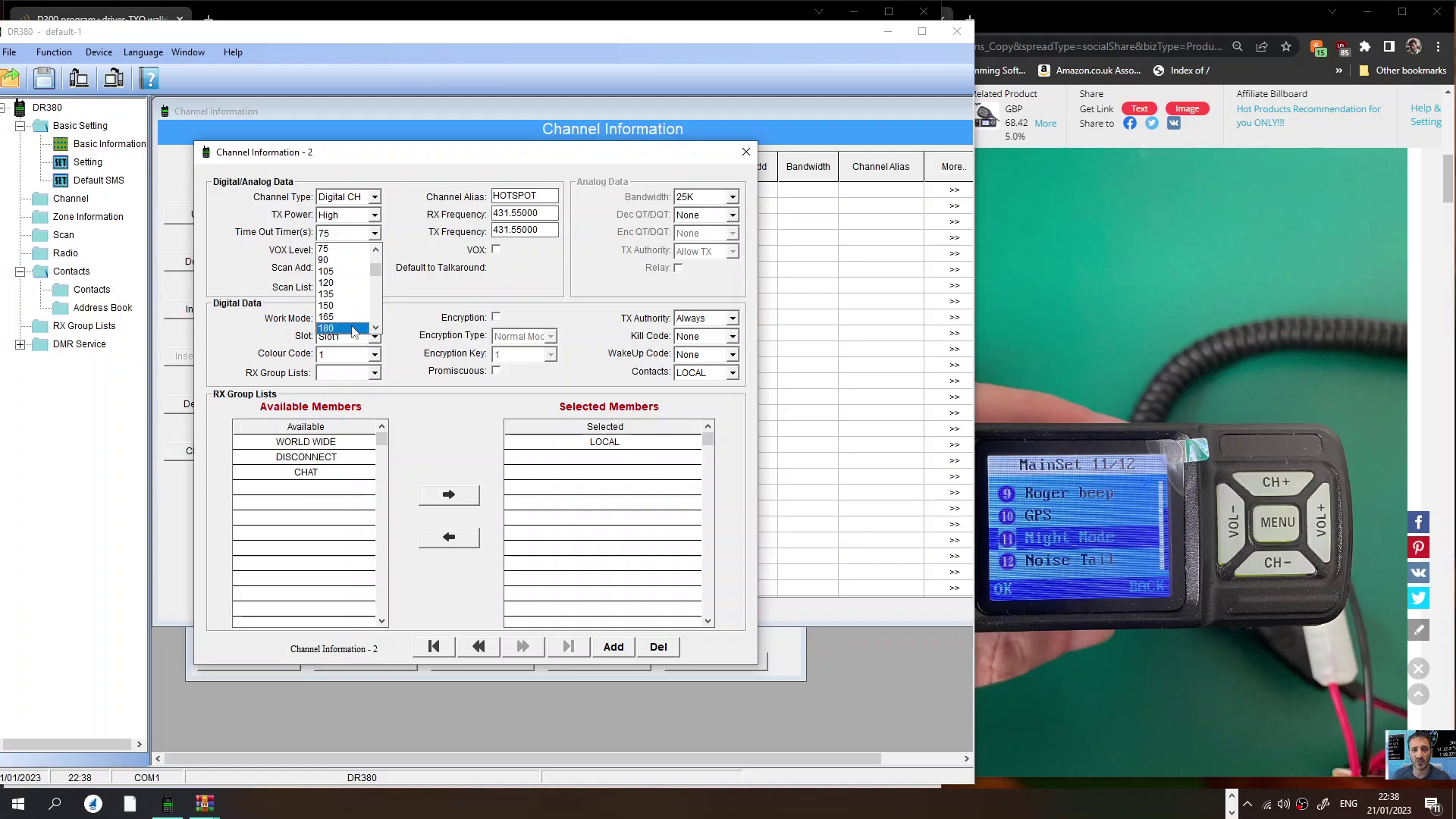
left_click(353, 326)
left_click(375, 196)
left_click(342, 213)
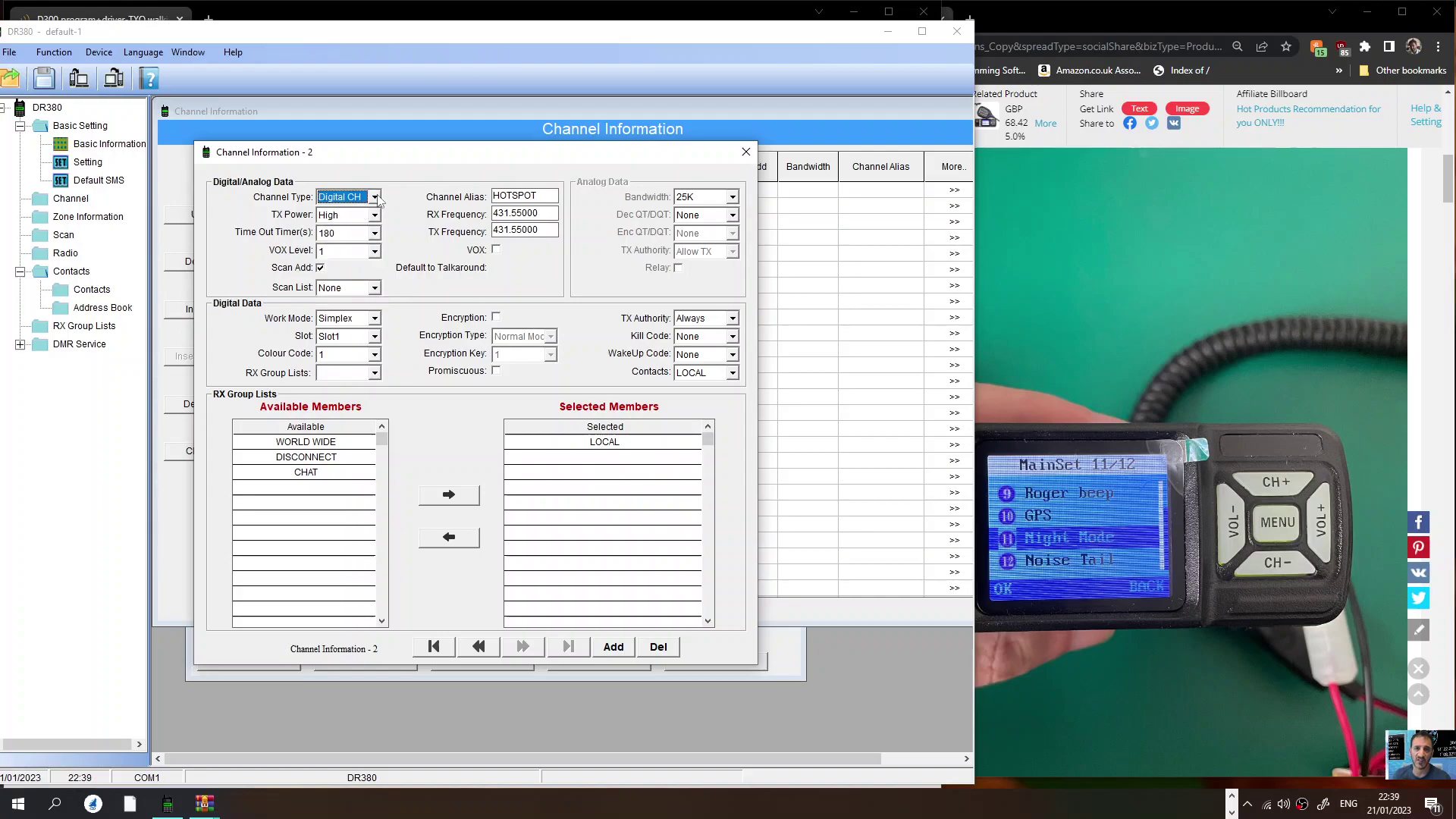
- Put the HOTSPOT channel on Slot2 with colour code 1
left_click(374, 337)
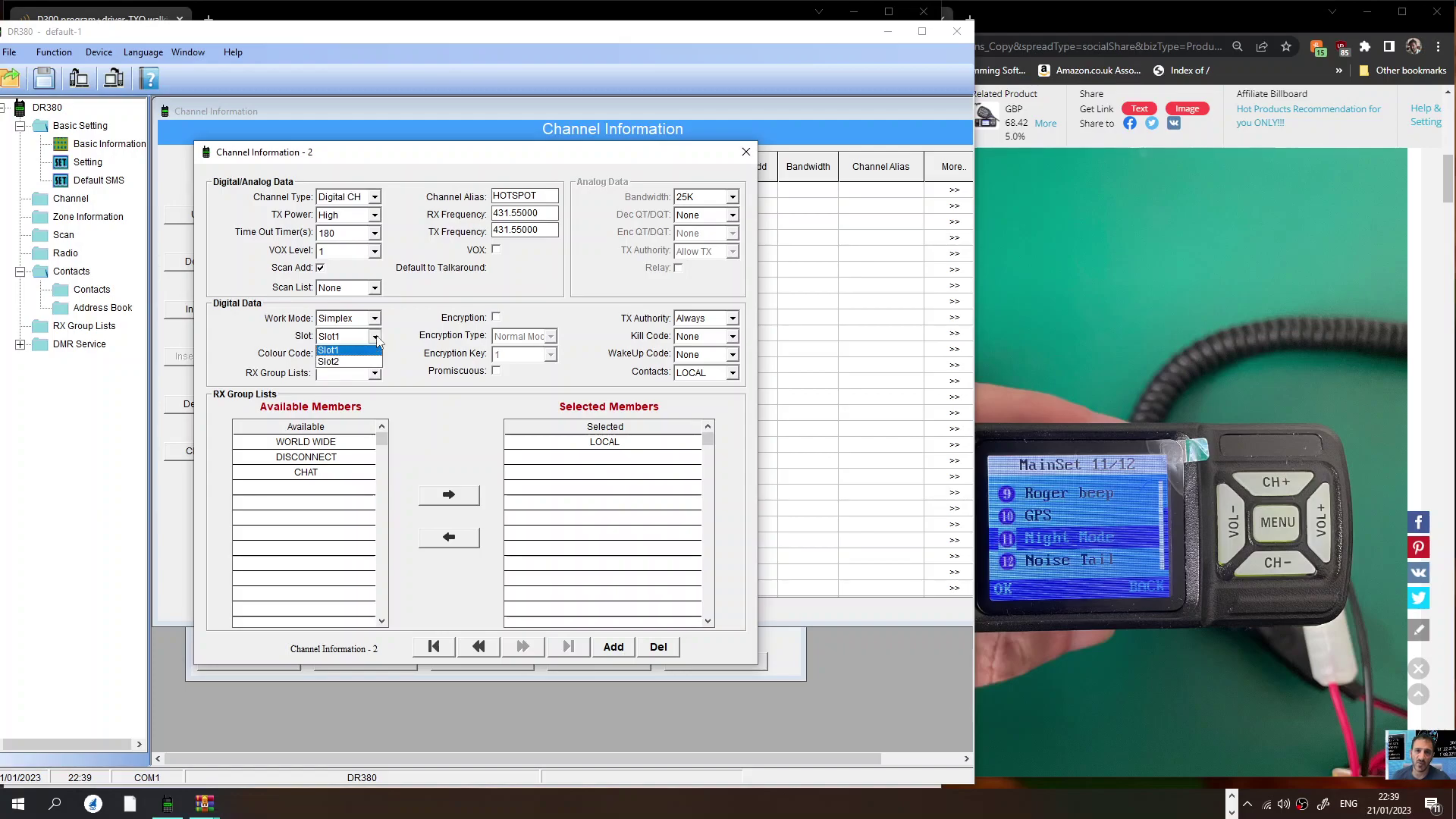
left_click(364, 363)
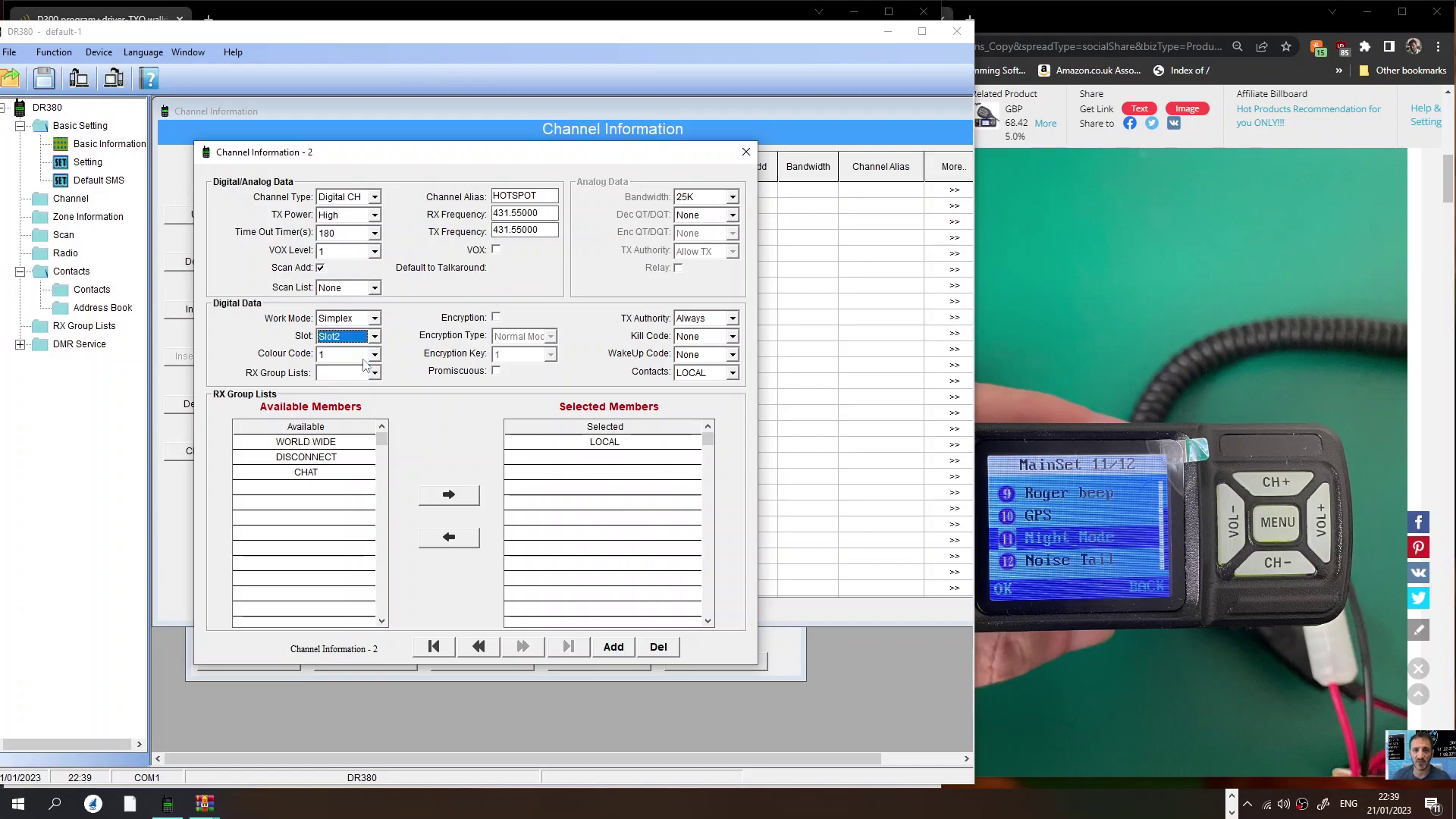
left_click(375, 355)
left_click(375, 355)
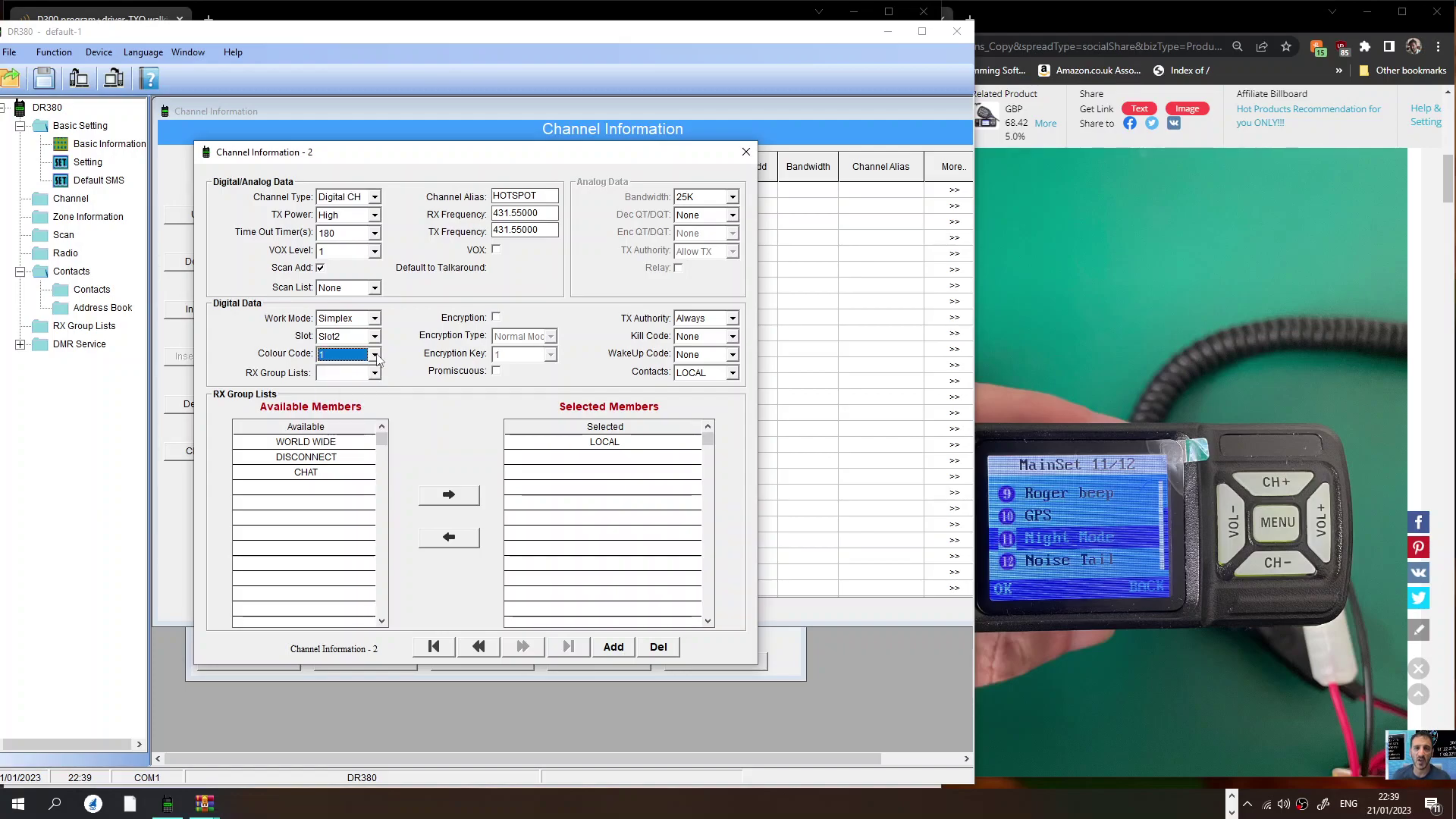
left_click(375, 356)
left_click(375, 356)
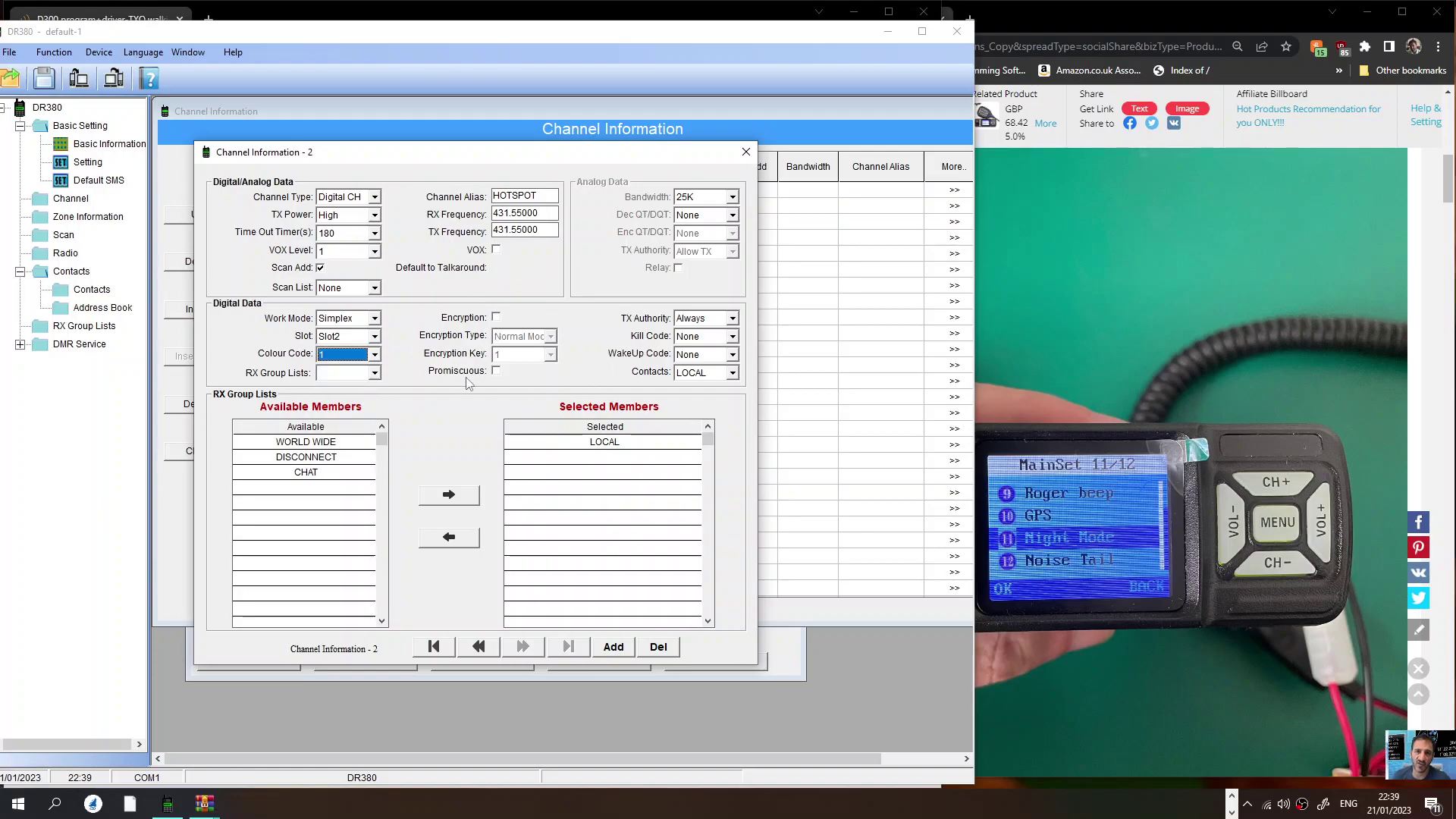
- Keep LOCAL as the HOTSPOT channel's contact
left_click(733, 373)
left_click(733, 375)
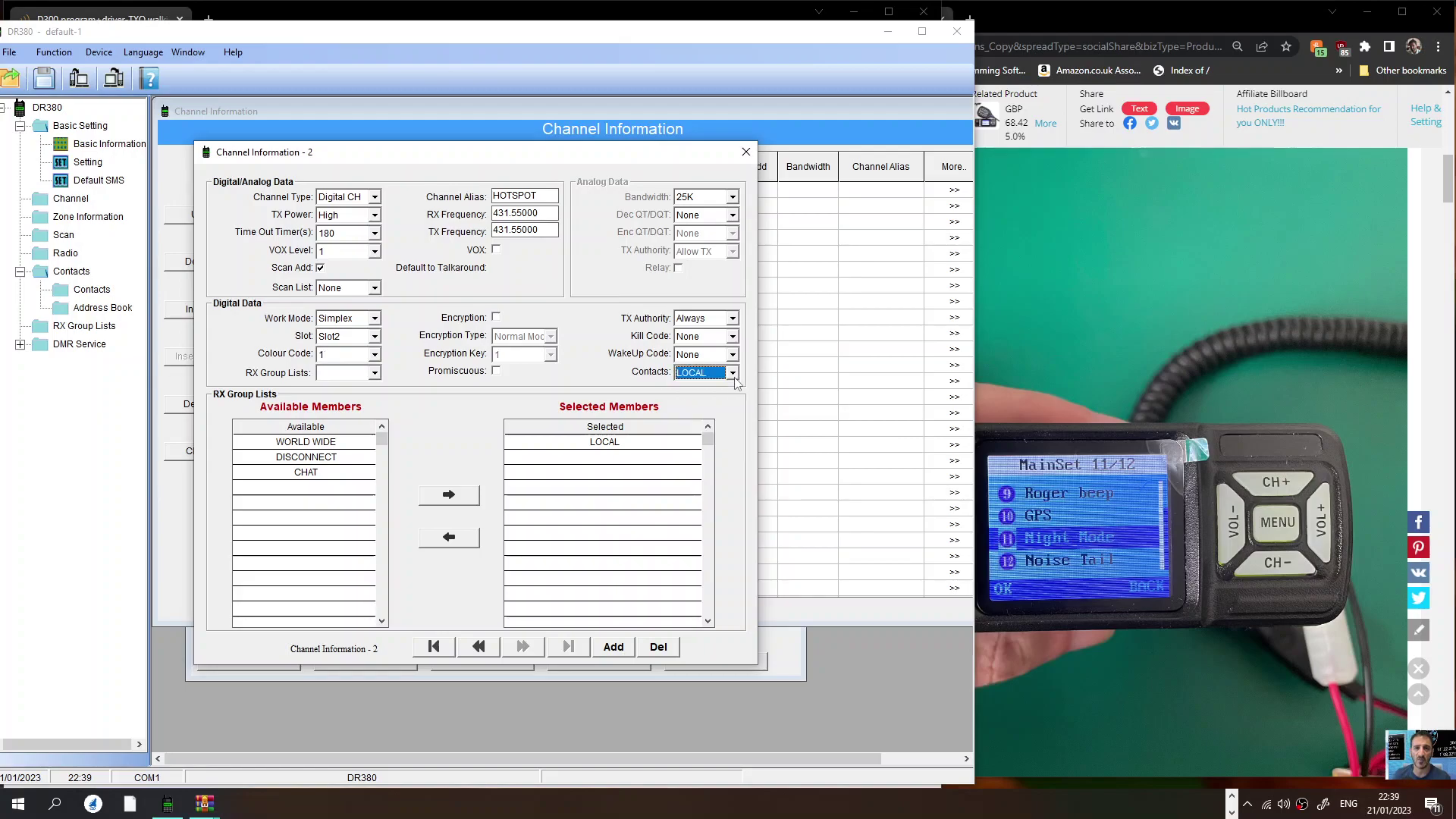
left_click(732, 375)
left_click(732, 374)
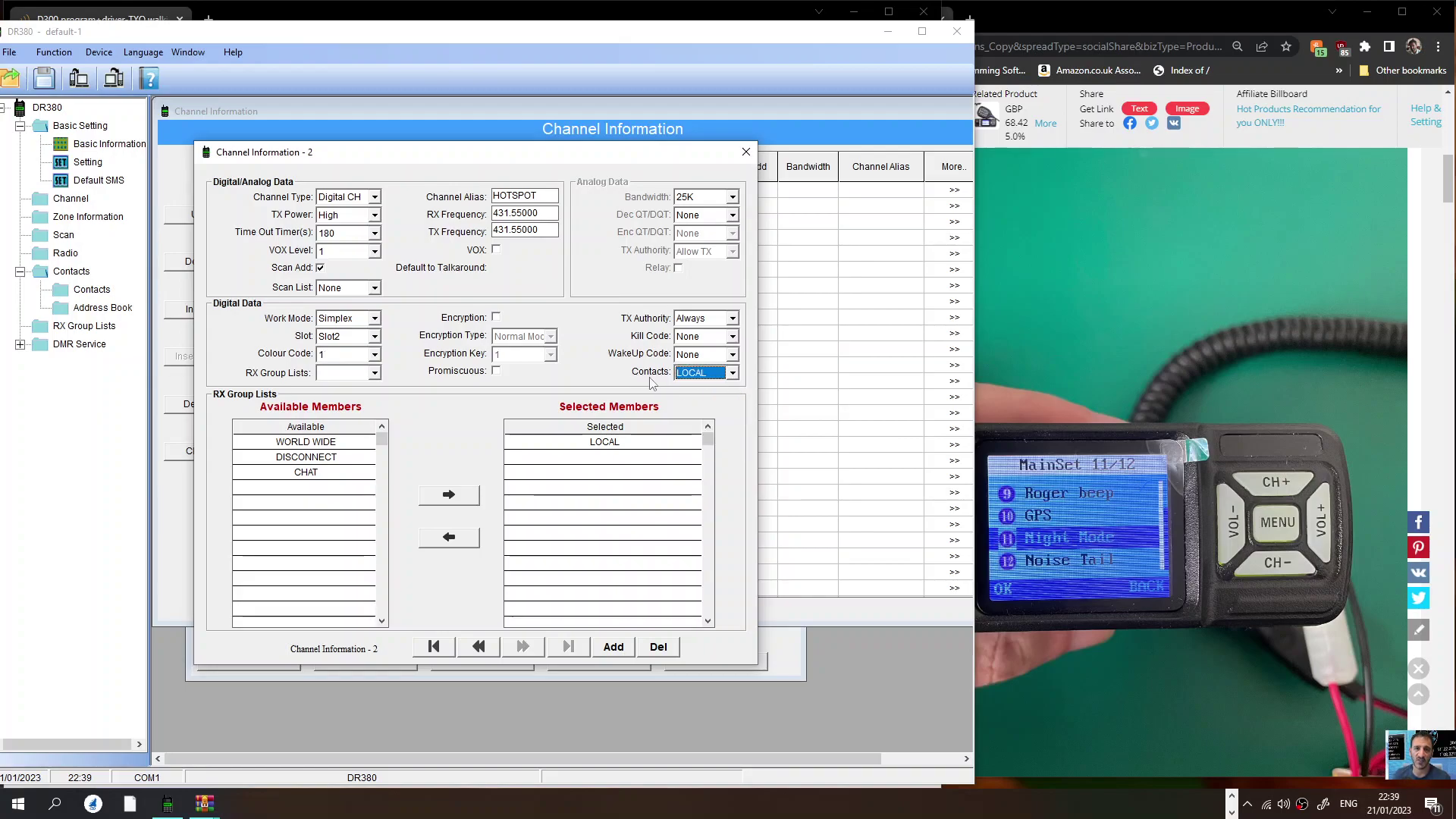
left_click(732, 373)
left_click(733, 373)
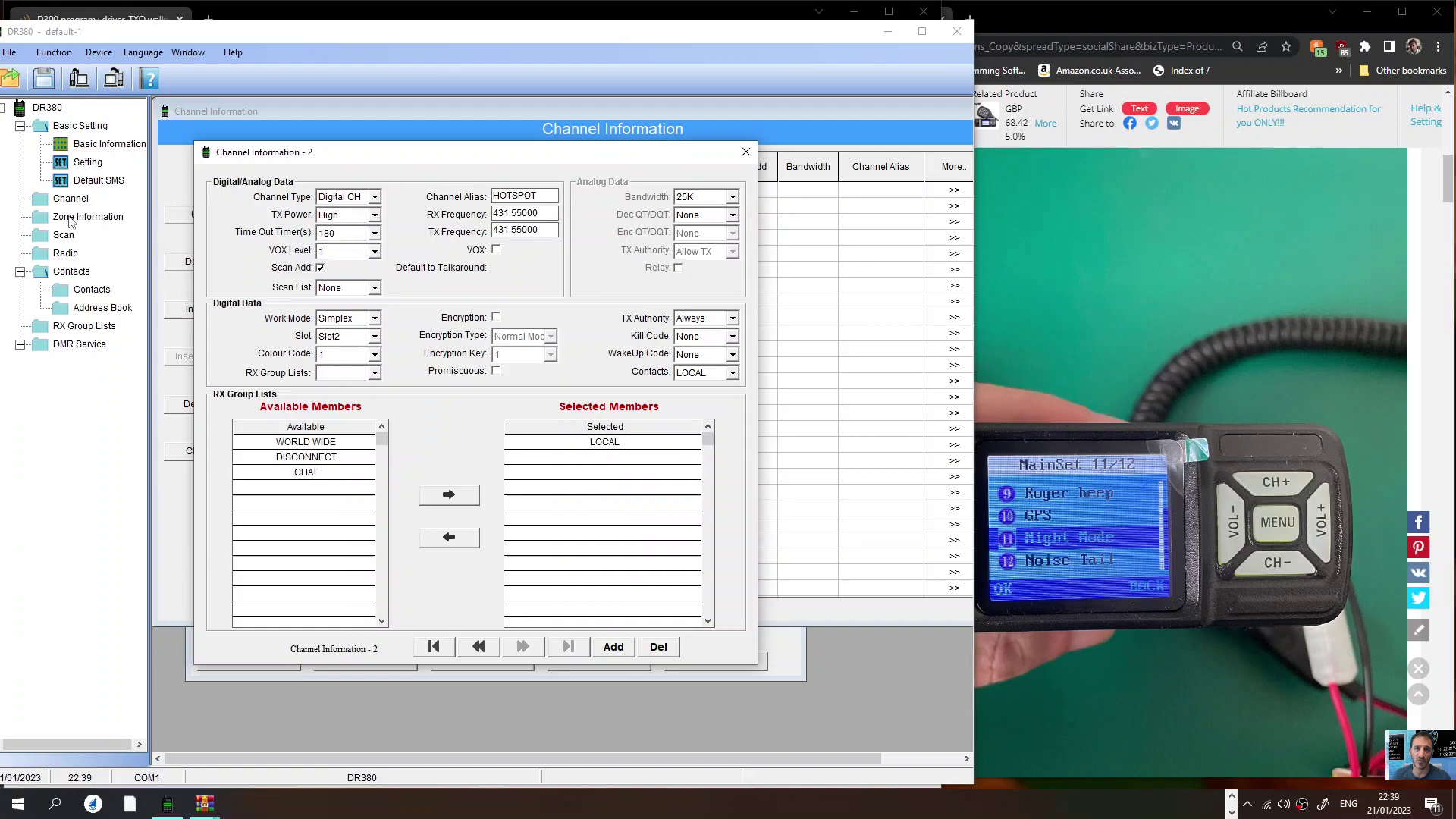
- Name zone 1 MY HOTSPOT in Zone Information
key("Escape")
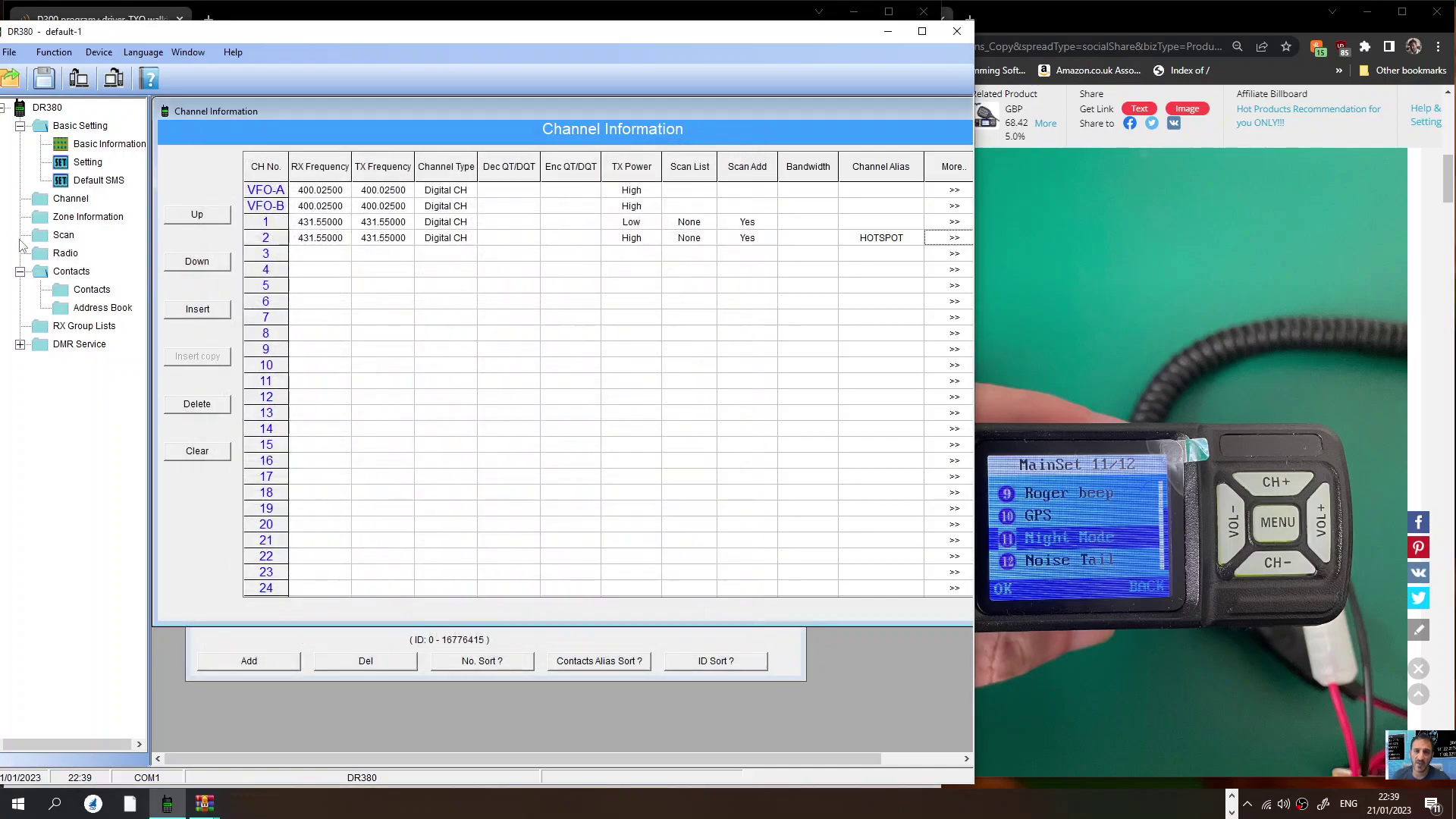
double_click(73, 218)
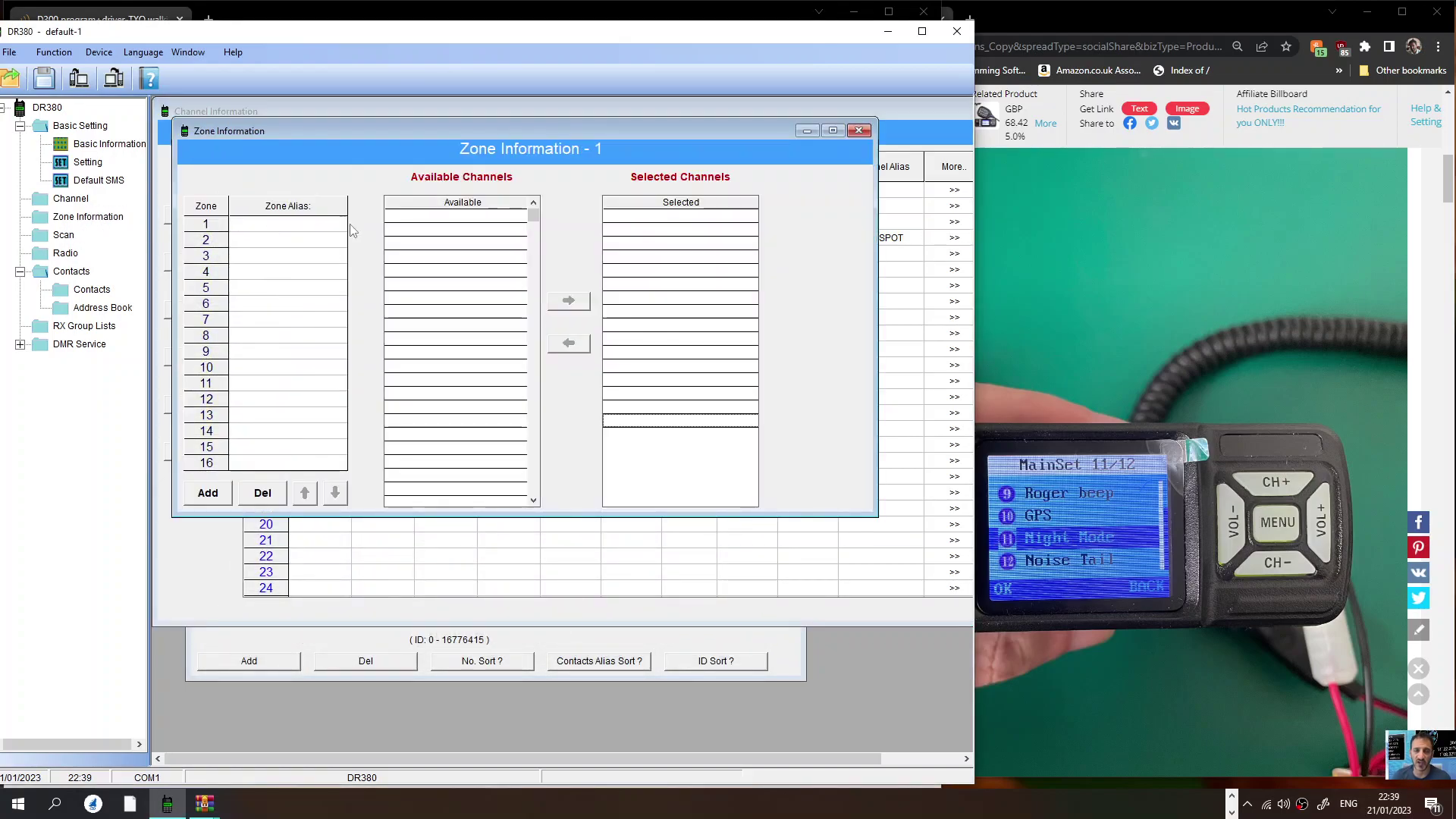
left_click(272, 227)
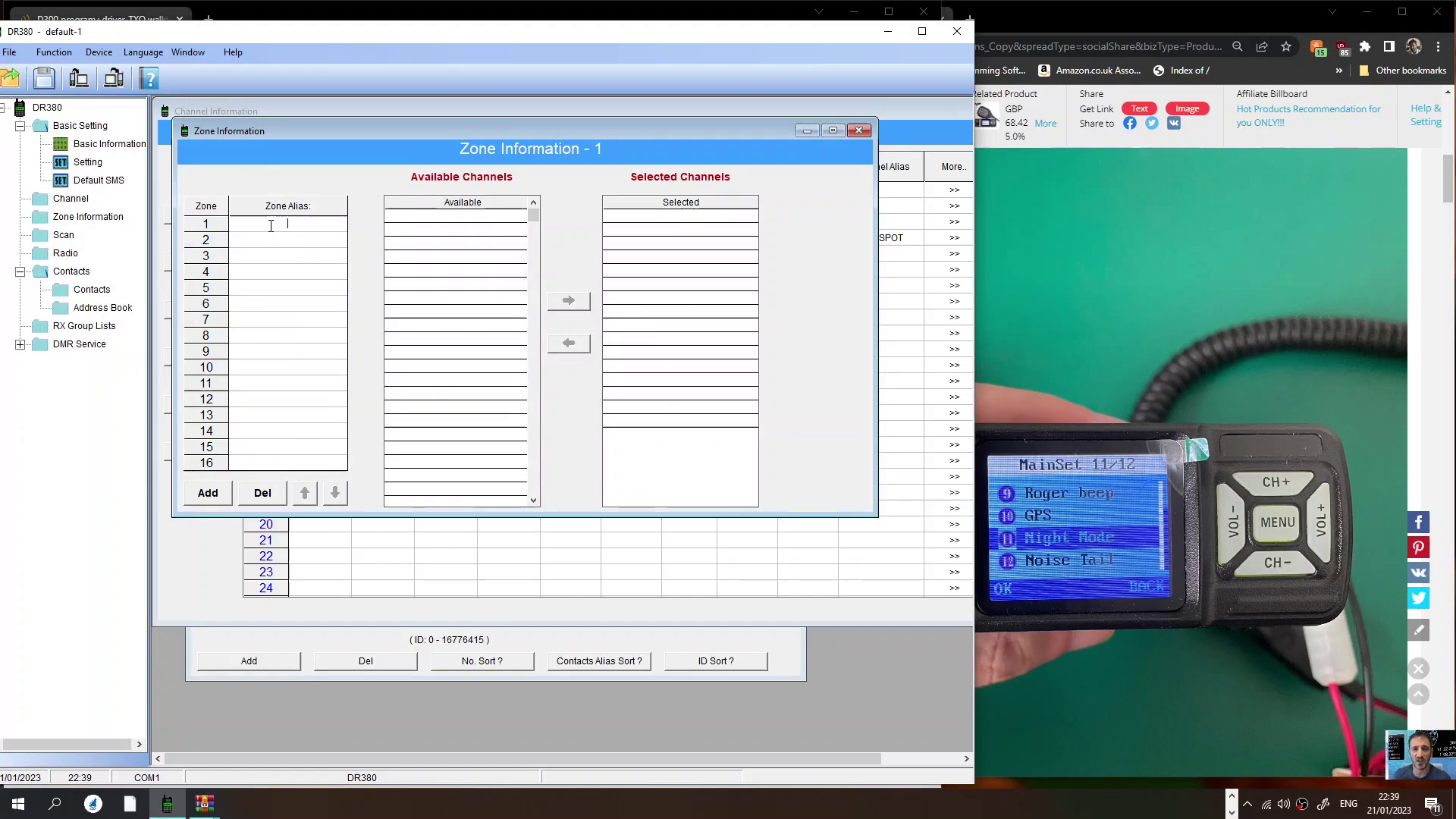
type("MY H")
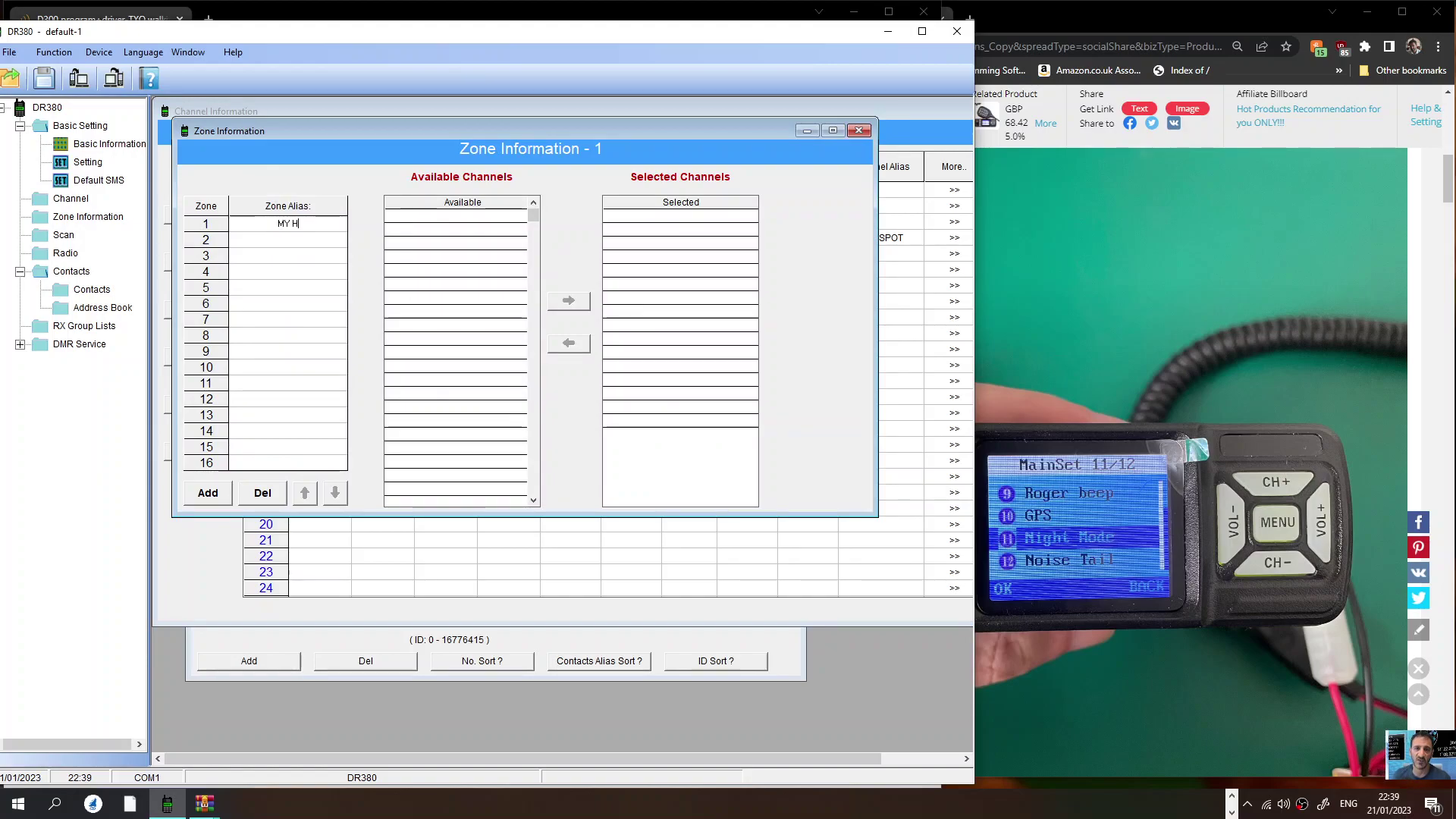
type("OTSPOT")
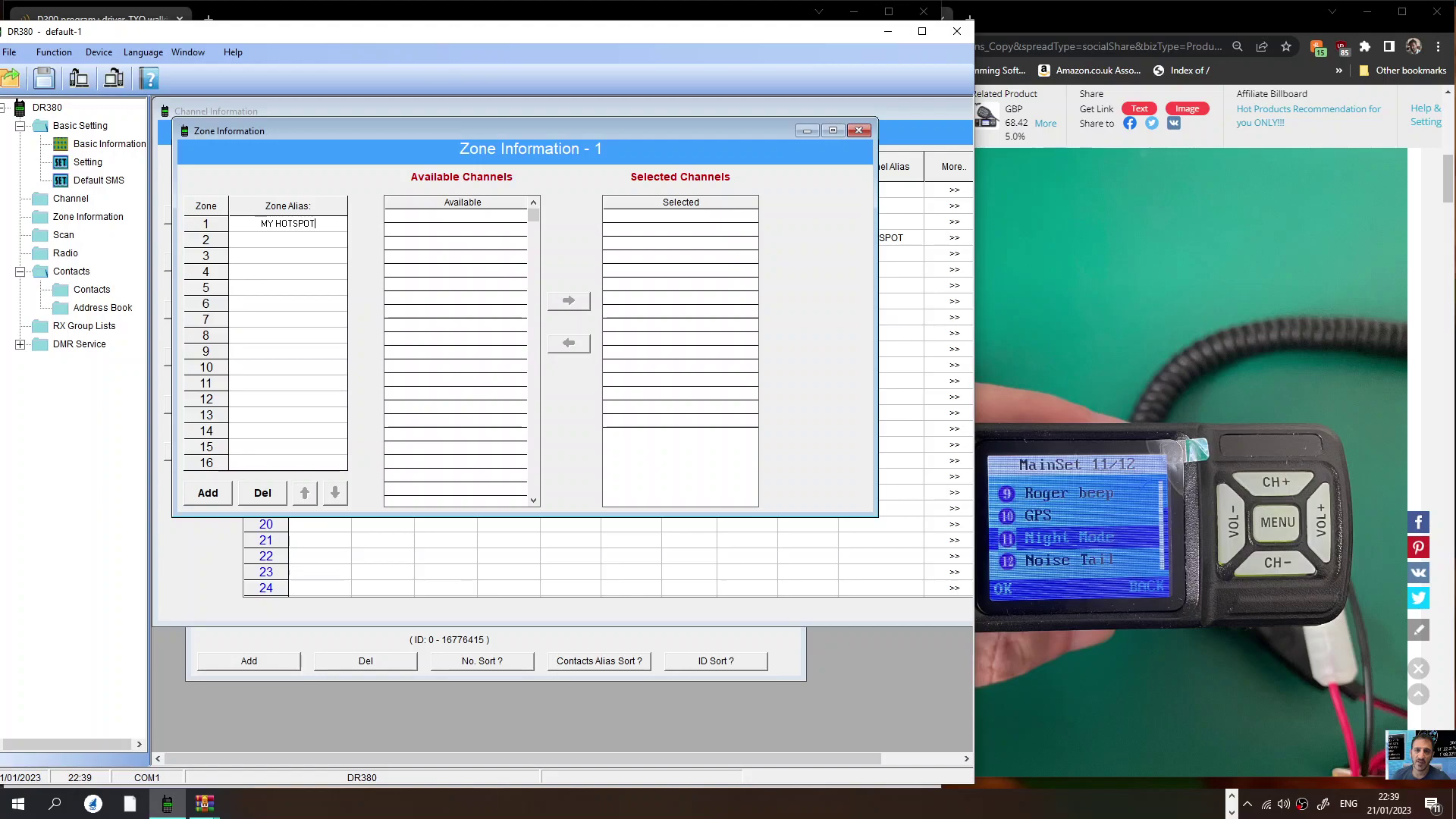
left_click(263, 263)
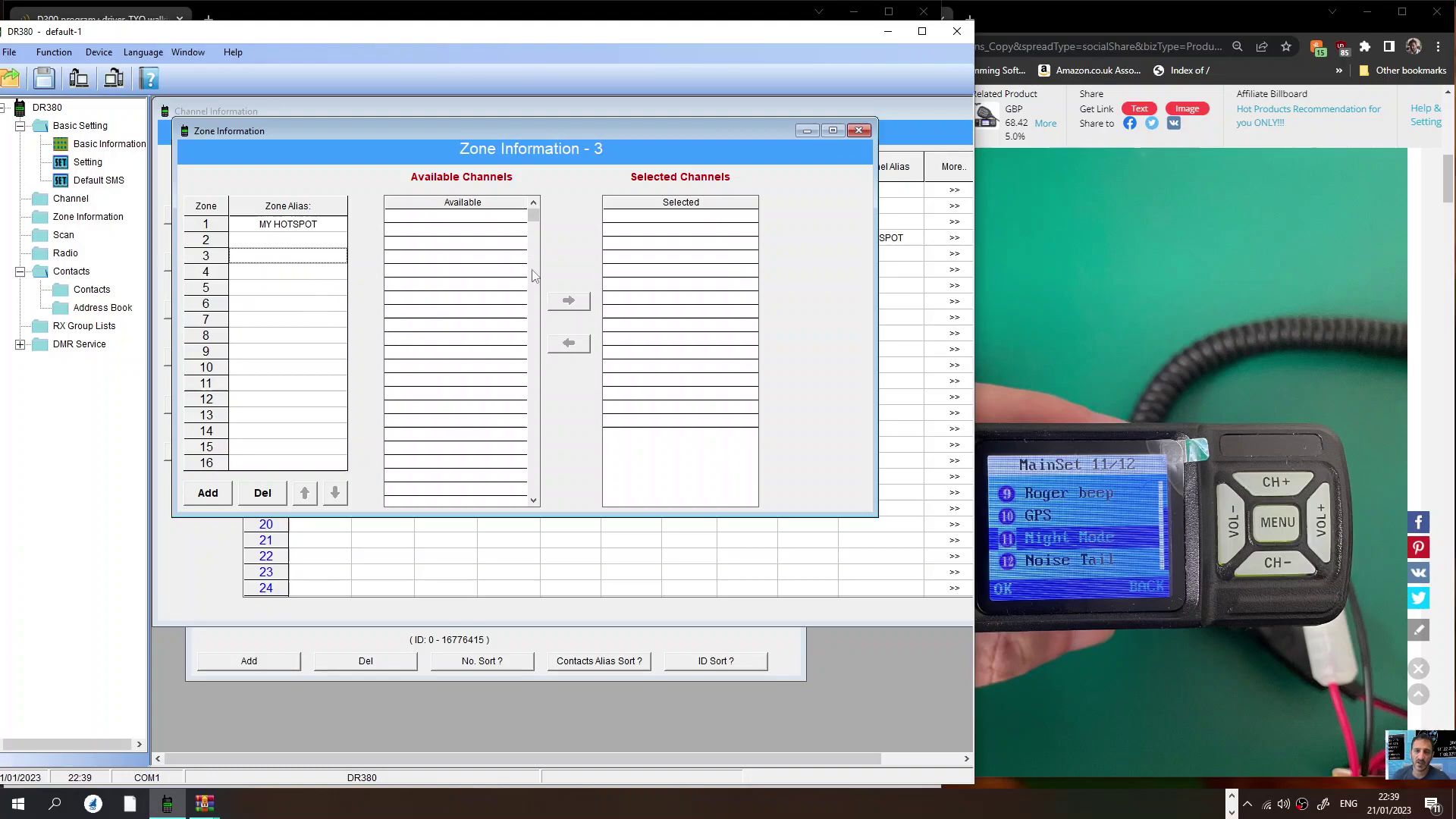
- Add channel 1 to zone 1's selected channels
left_click_drag(533, 220, 573, 195)
left_click(273, 225)
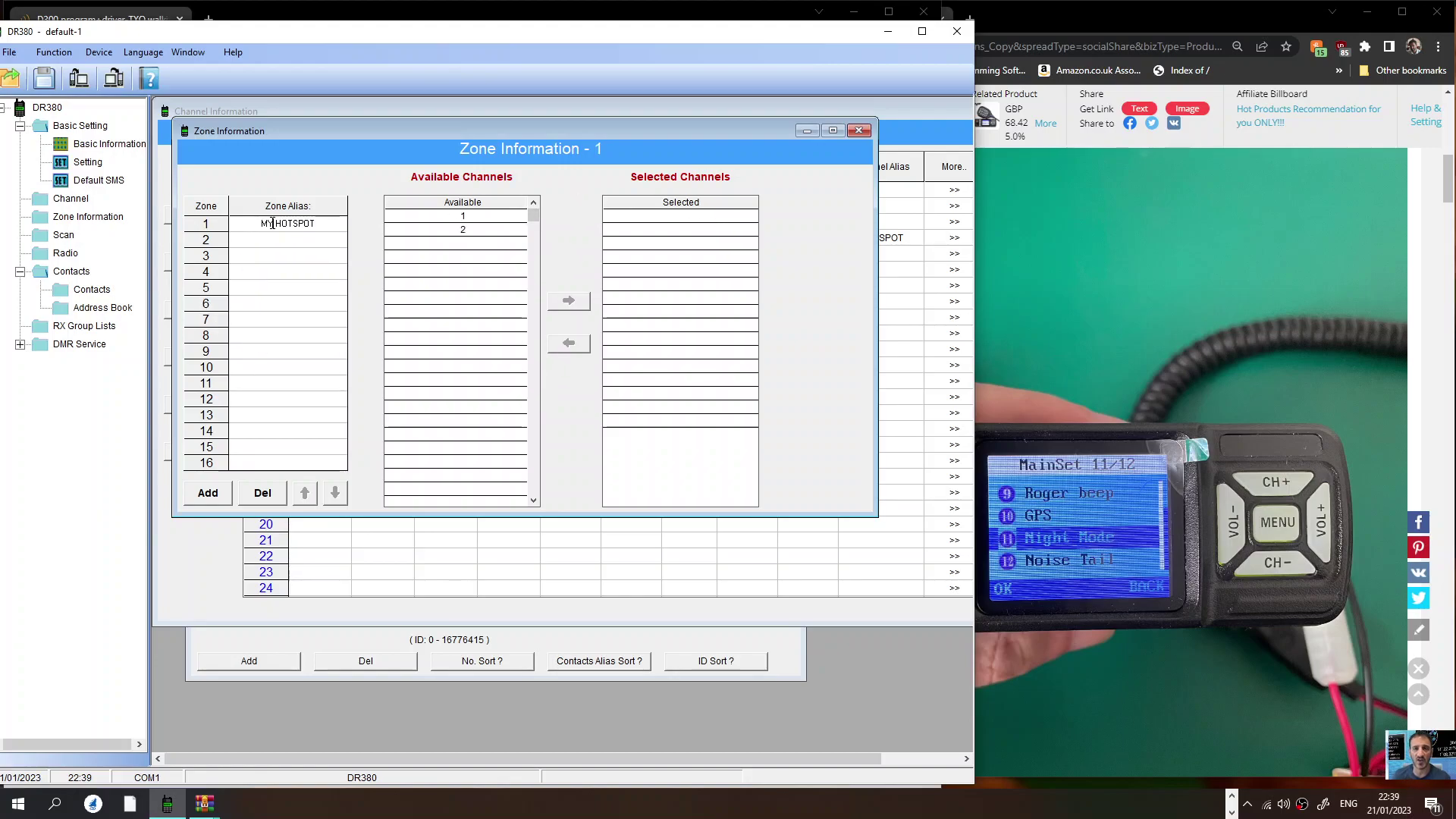
double_click(478, 217)
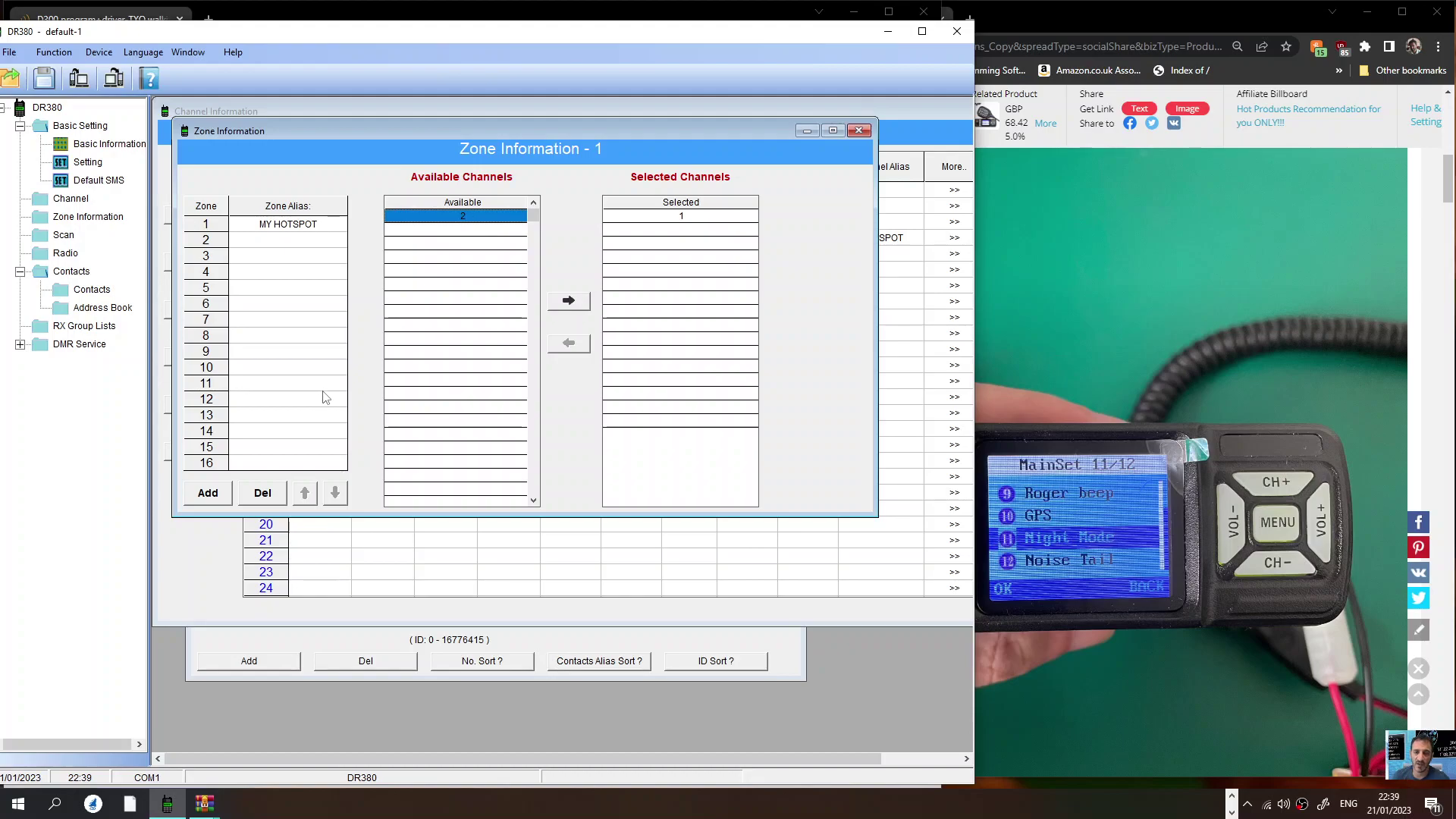
- Close and reopen Zone Information, then select zone 1's alias cell
left_click(858, 131)
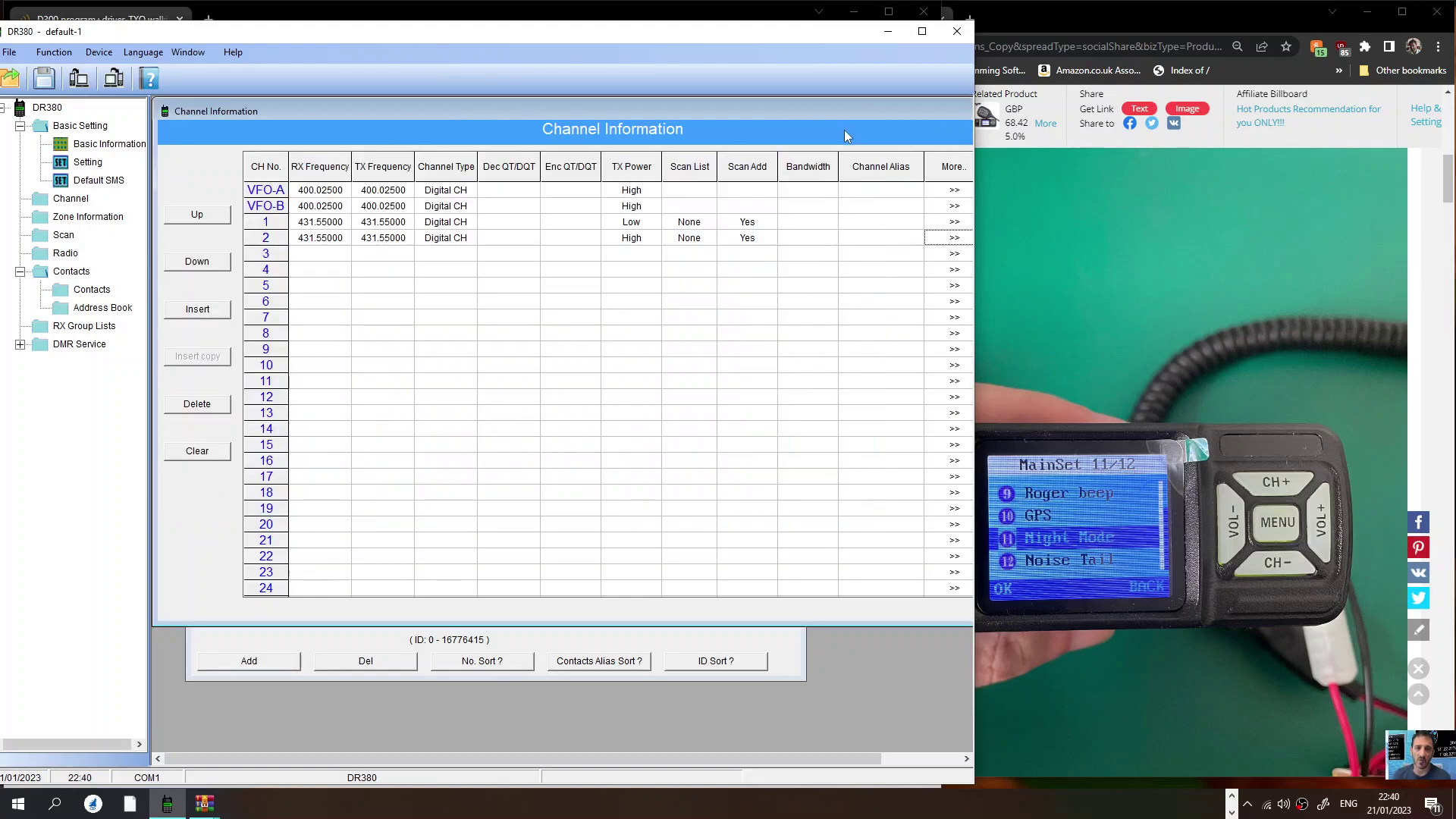
left_click(74, 218)
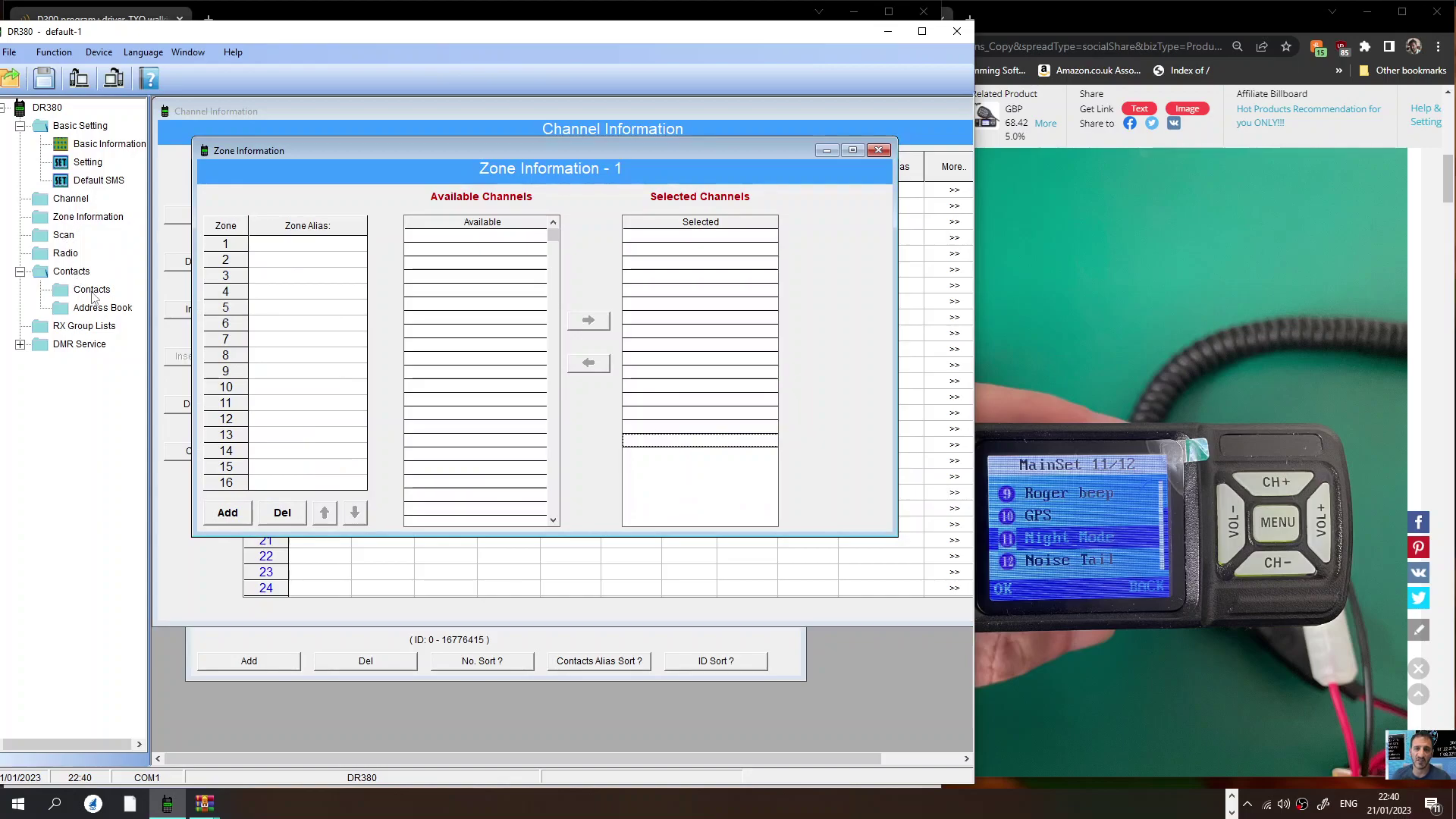
left_click(78, 220)
left_click(75, 200)
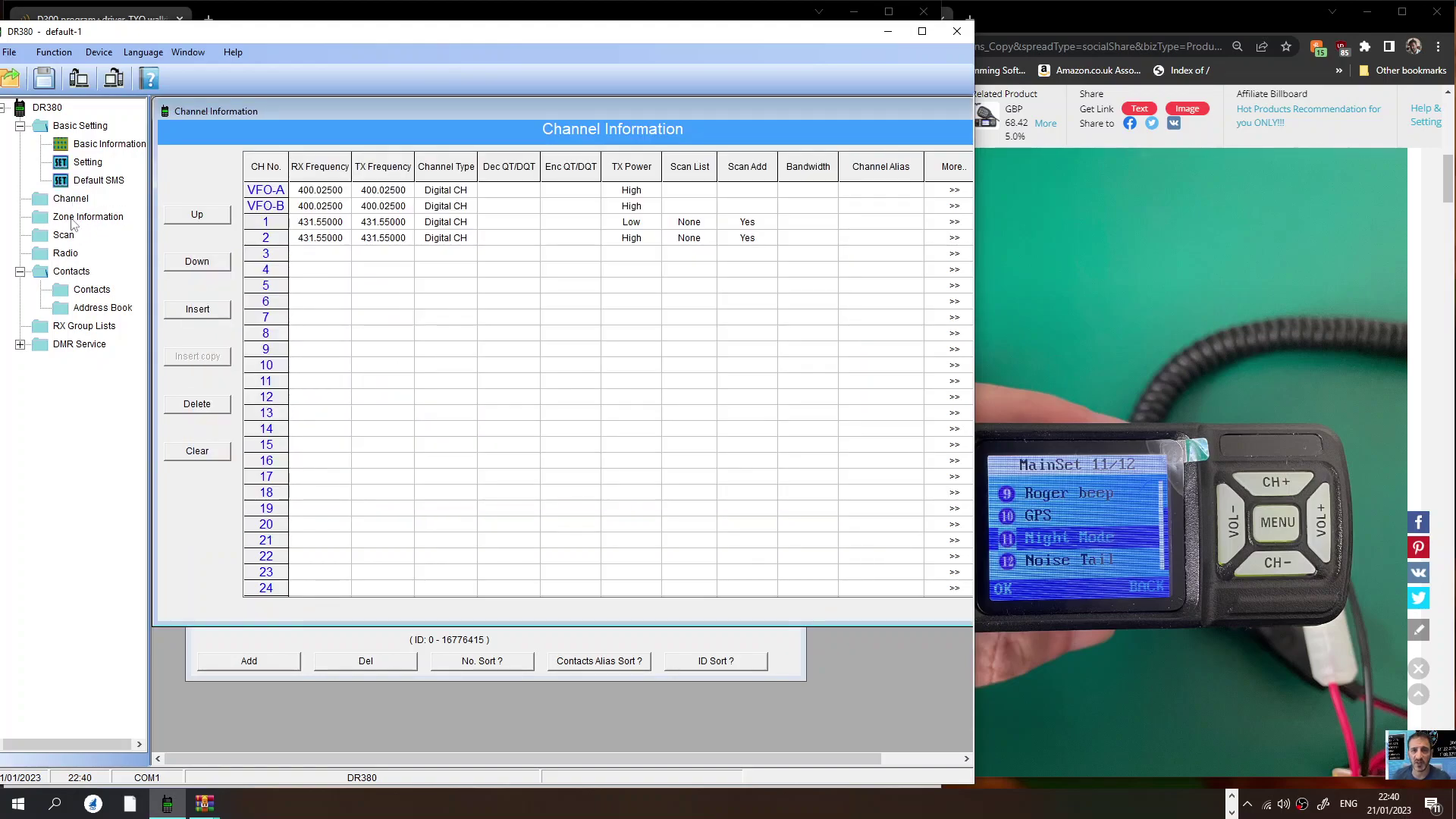
left_click(76, 220)
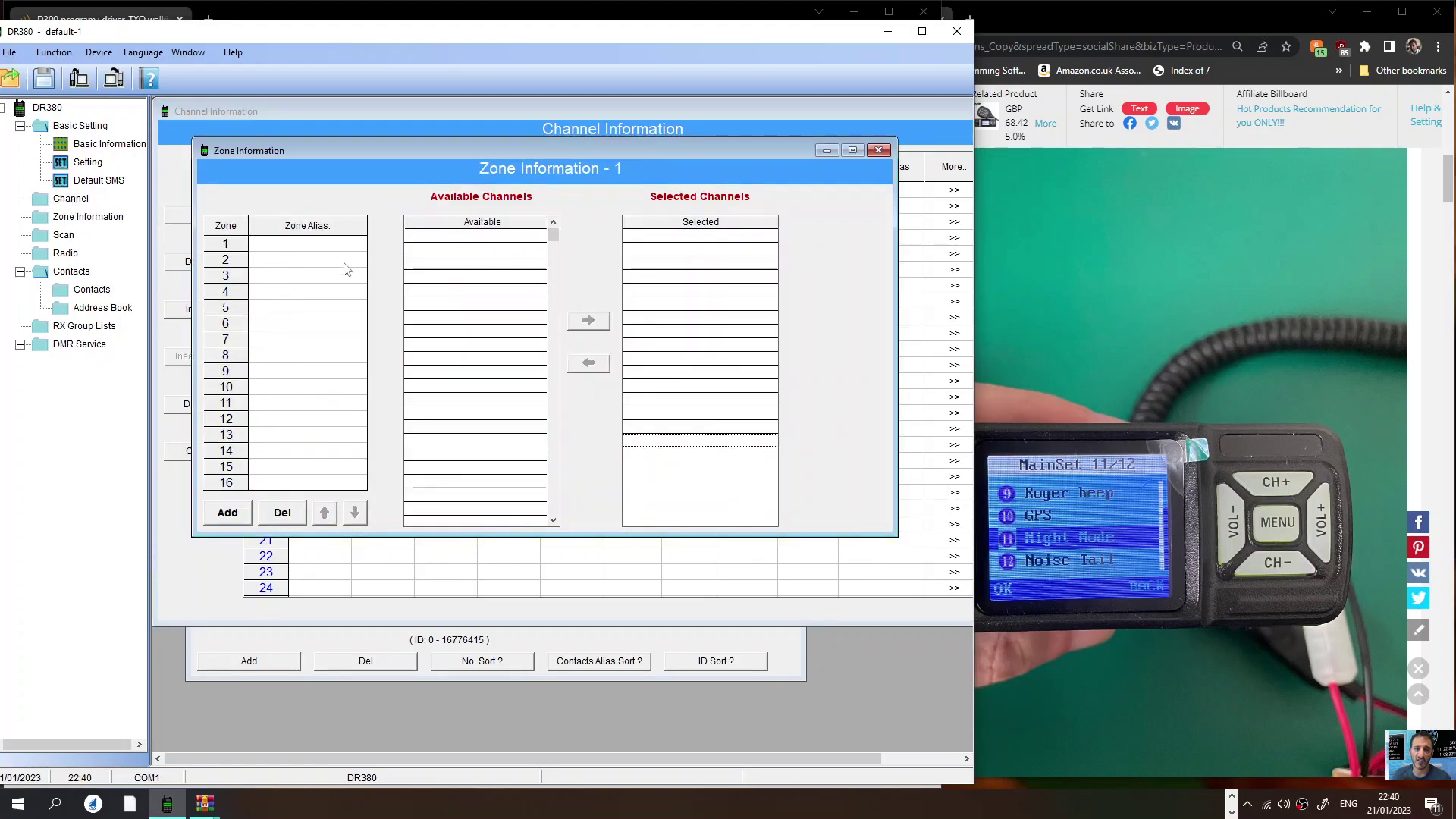
left_click(301, 246)
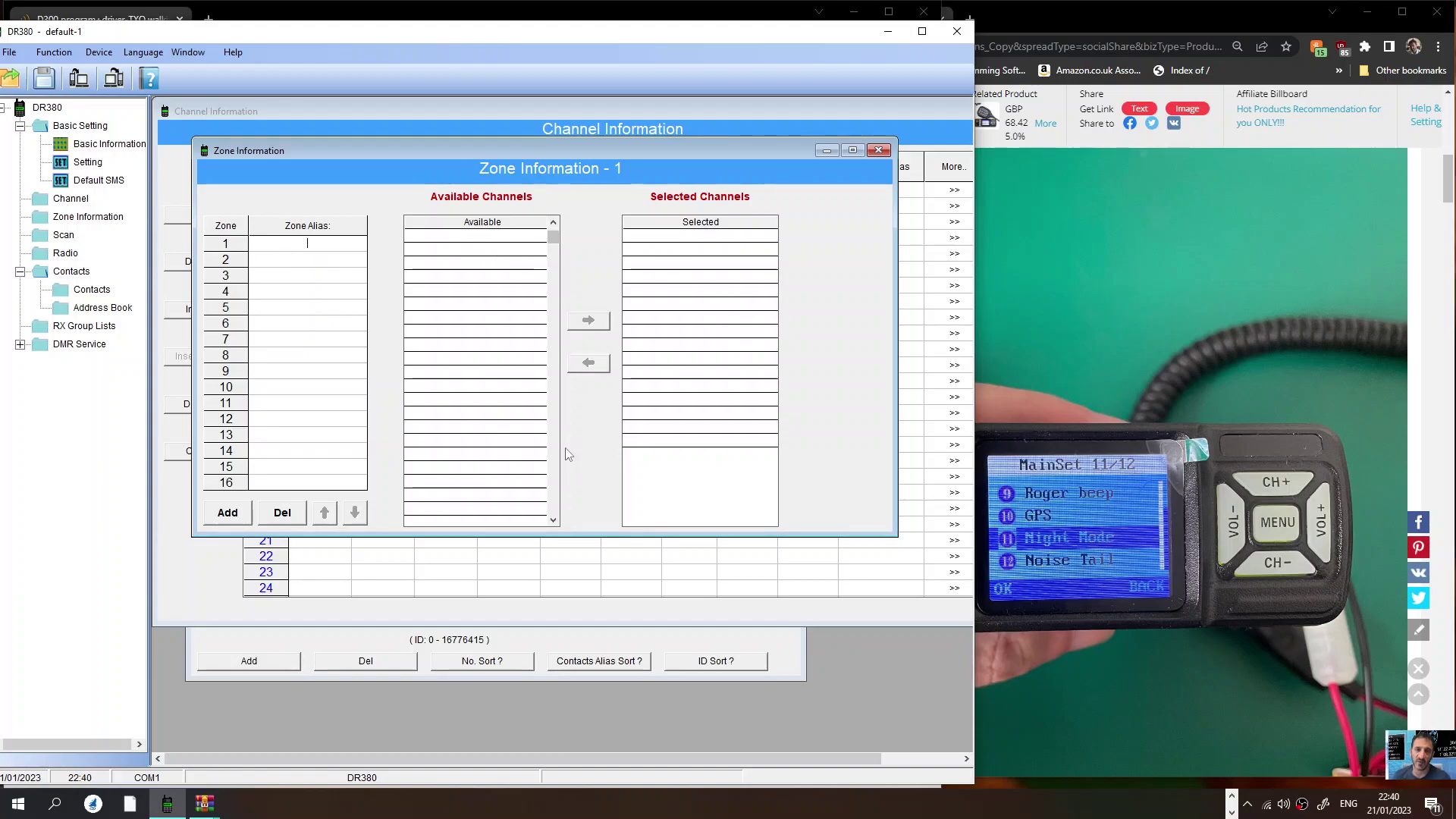
left_click_drag(553, 237, 553, 392)
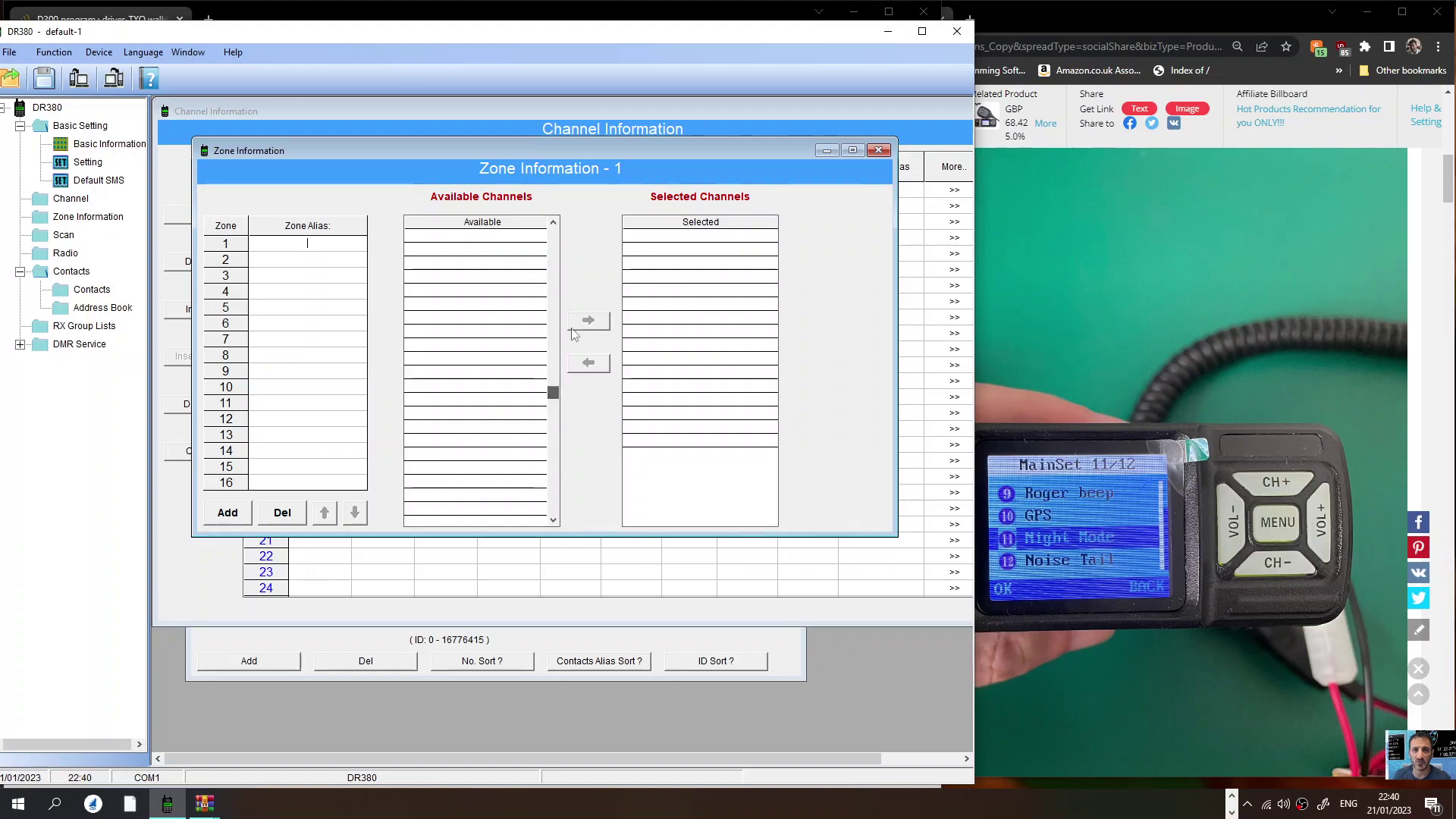